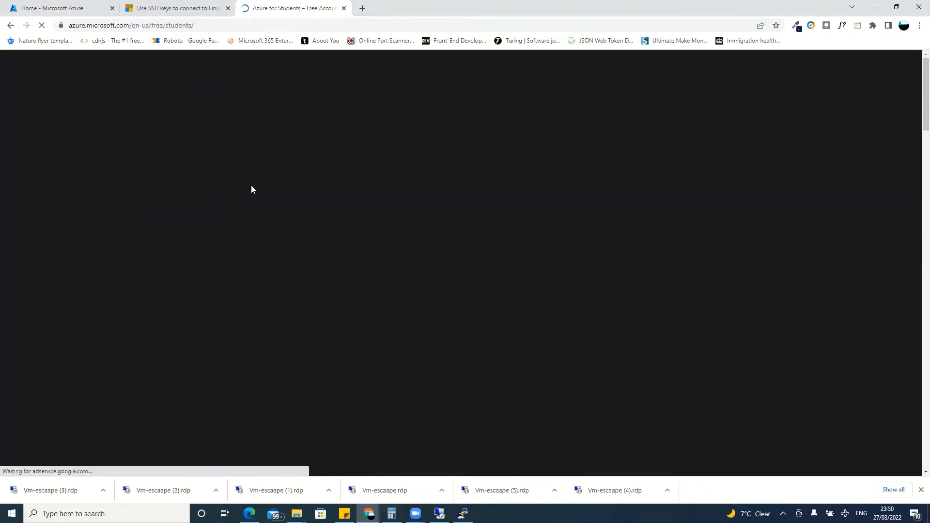
Step: Review the Azure for Students offer and its $100 credit, then return to the portal Home tab
scroll(388, 334, "down", 4)
scroll(363, 300, "up", 3)
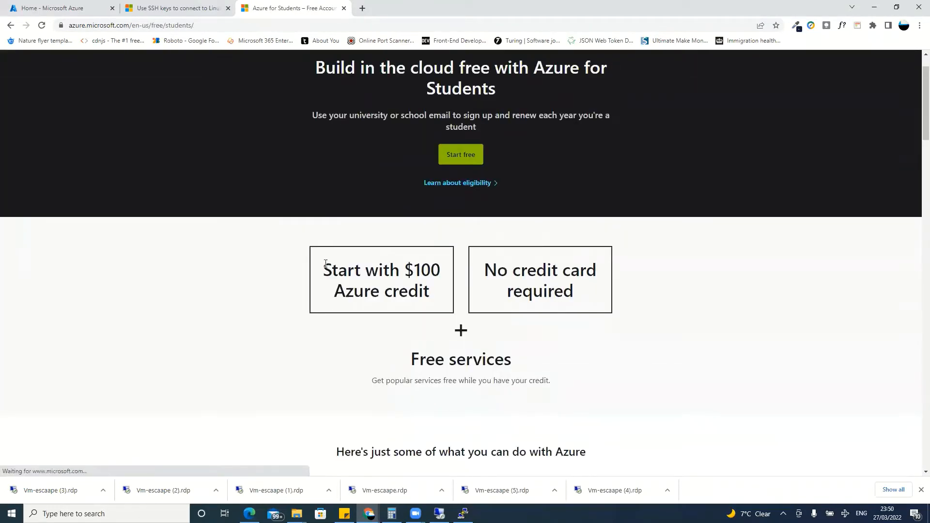
left_click_drag(325, 264, 432, 304)
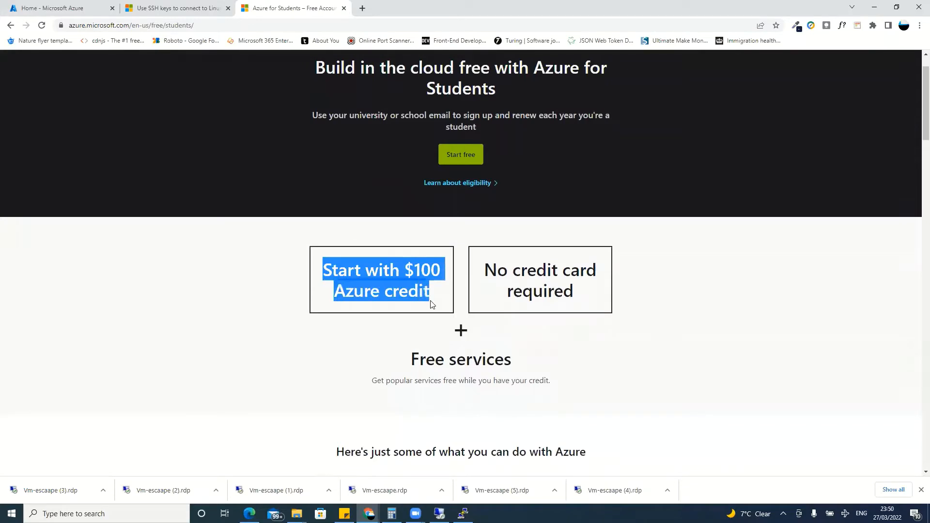
scroll(516, 286, "down", 5)
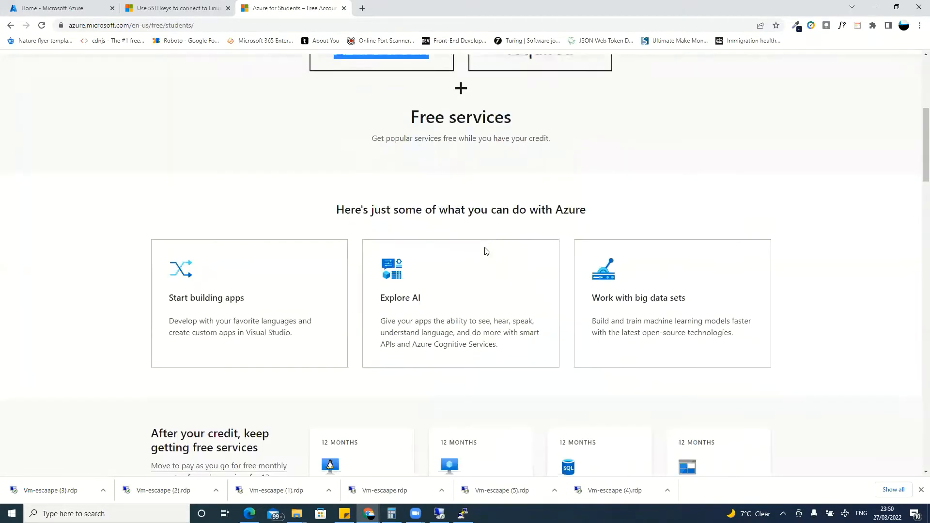
scroll(249, 313, "down", 5)
scroll(288, 301, "down", 15)
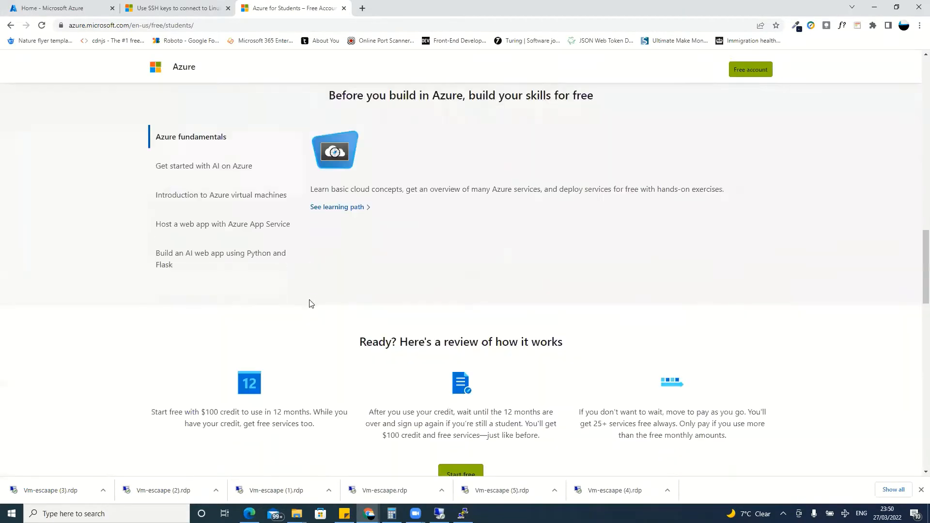
scroll(316, 315, "down", 3)
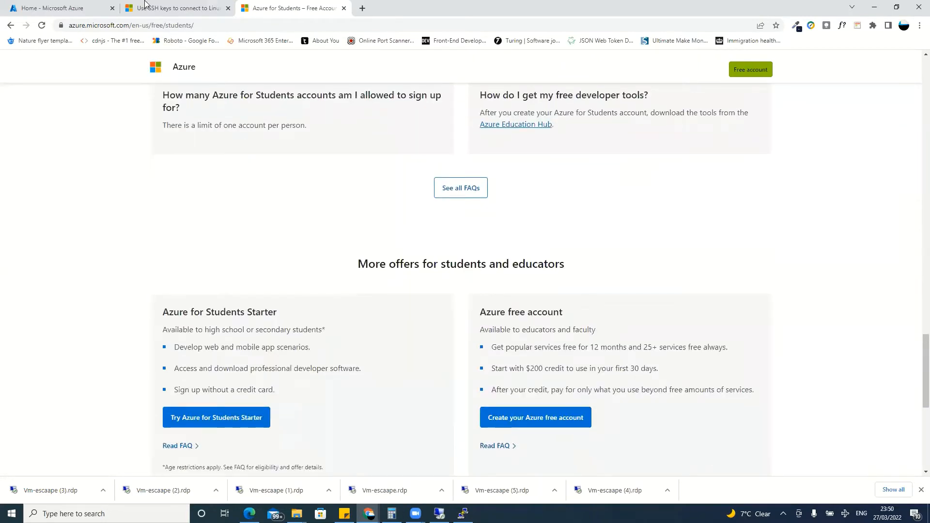
left_click(87, 4)
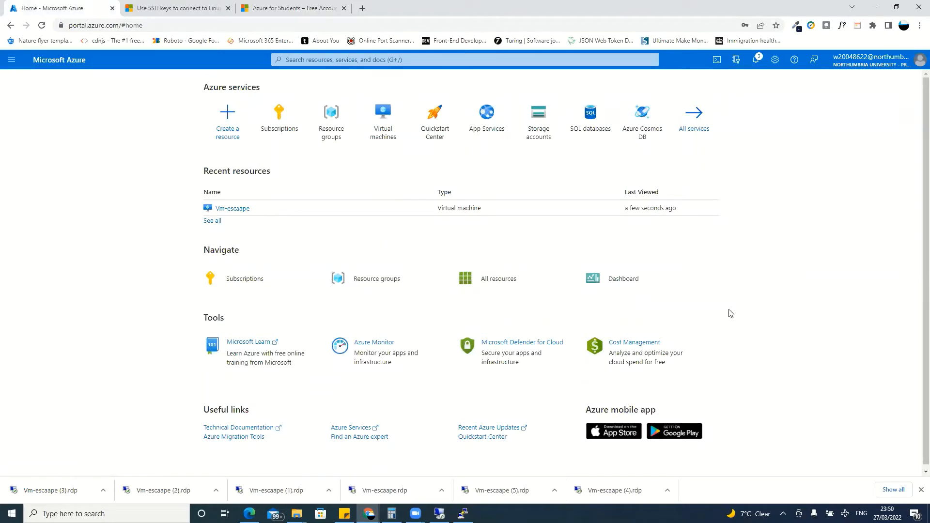
Step: Open All resources from the portal menu to list the five resources
left_click(12, 60)
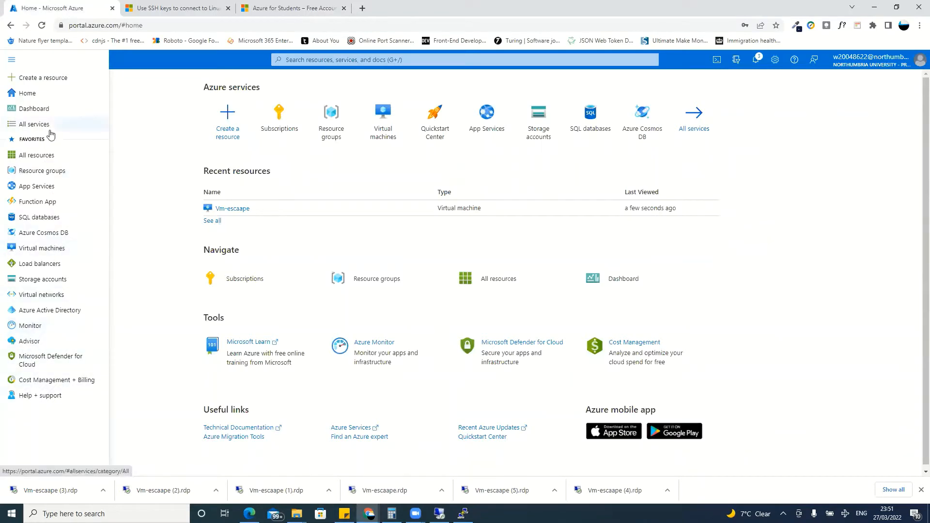
left_click(39, 156)
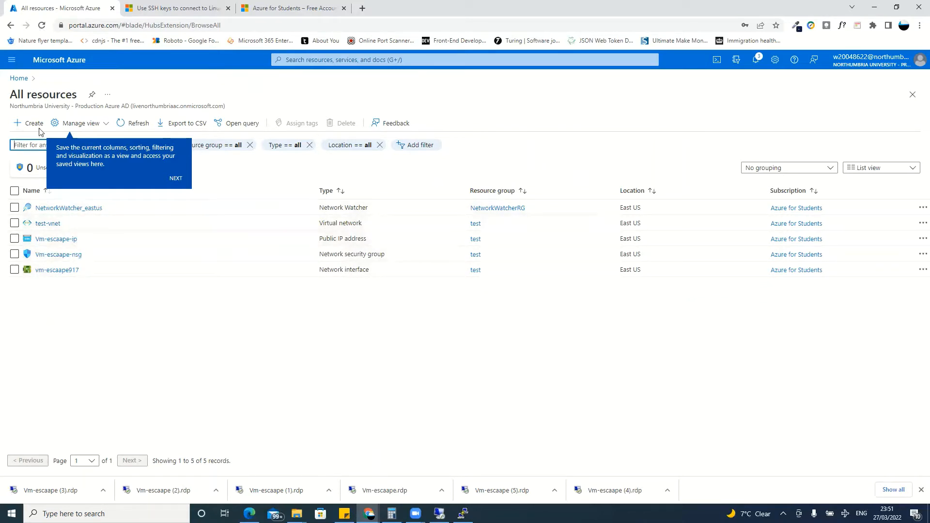
Step: From Home, pick Virtual machines under Recent services in the search bar to open the empty list
left_click(19, 78)
left_click(11, 59)
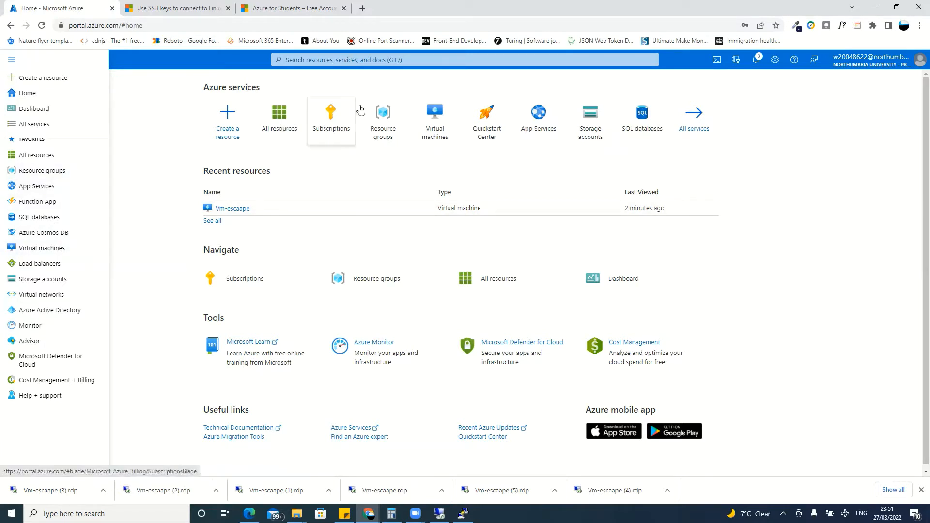
left_click(312, 59)
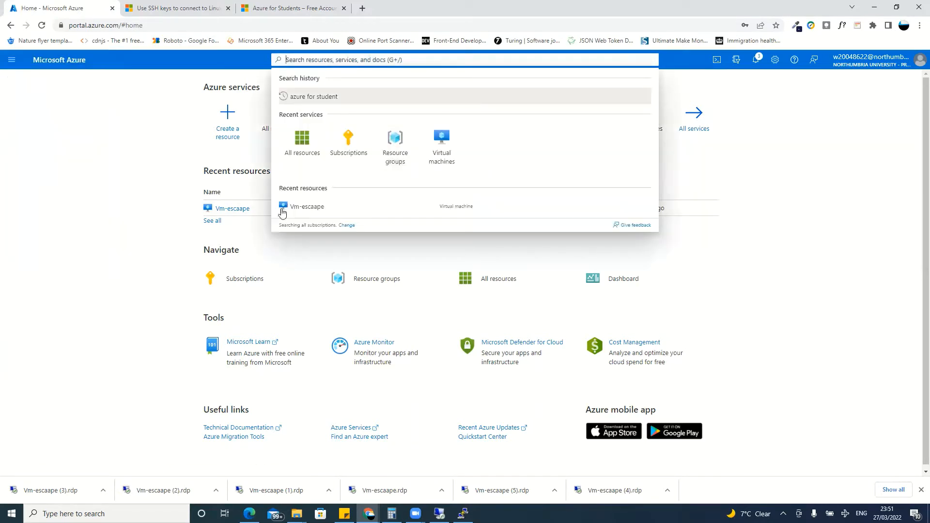
left_click(77, 145)
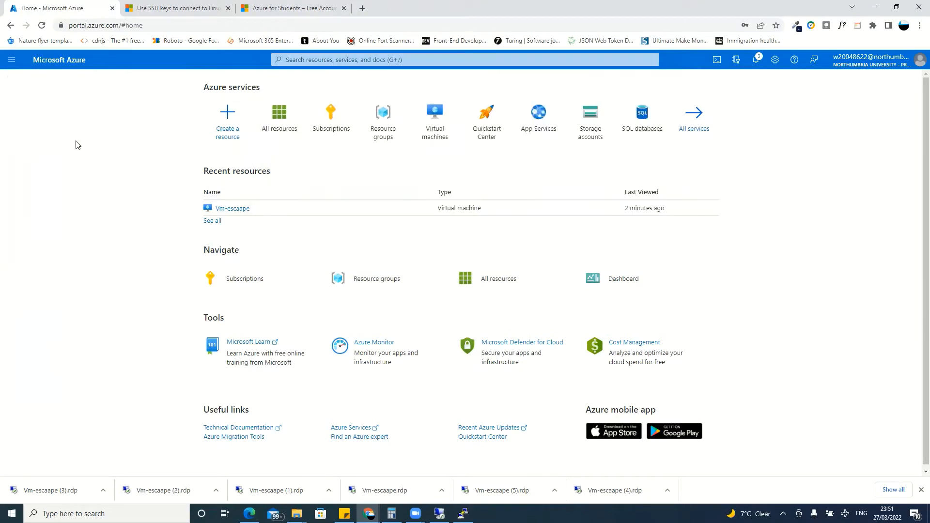
left_click(11, 59)
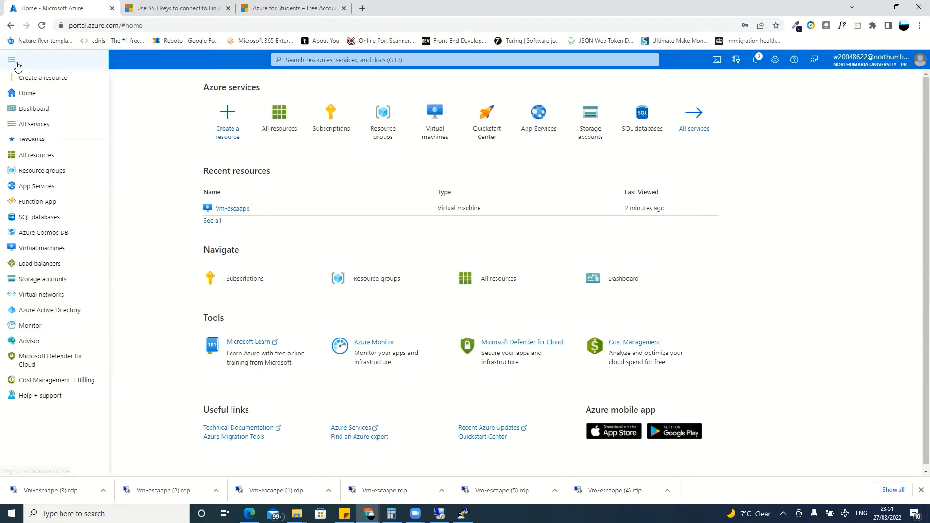
left_click(162, 147)
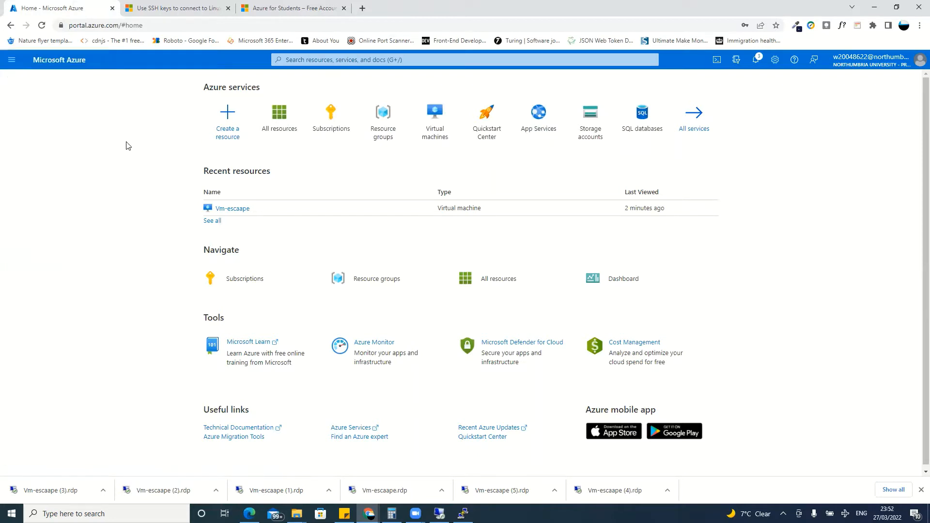
left_click(12, 59)
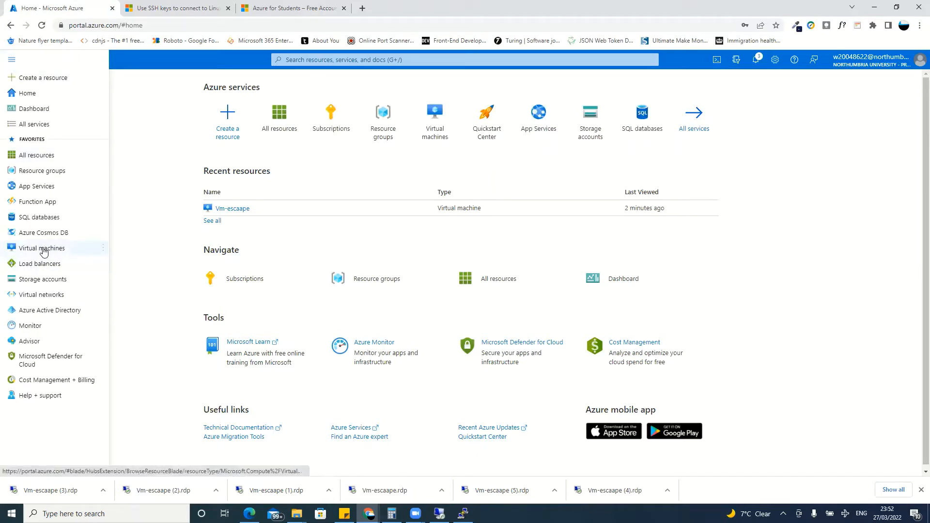
left_click(309, 60)
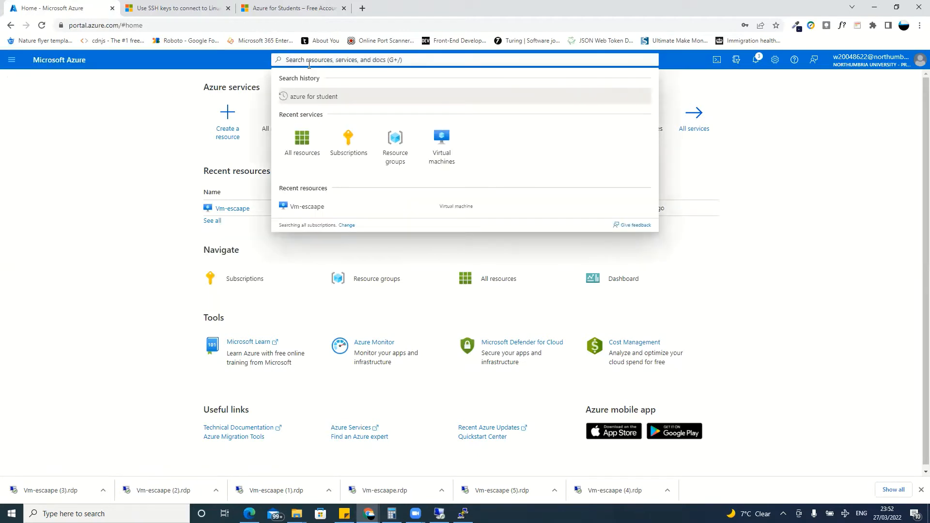
left_click(440, 146)
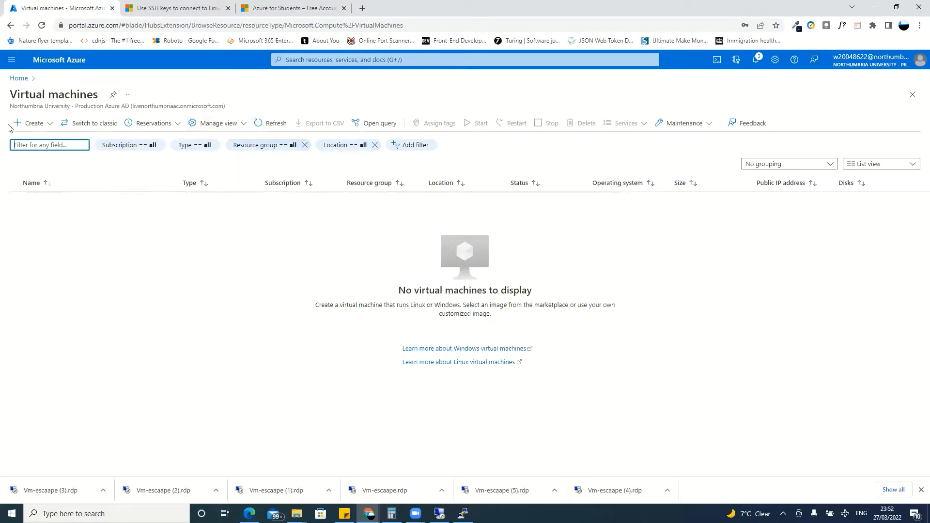
Step: Choose Create > Azure virtual machine to open the Basics settings form
left_click(34, 125)
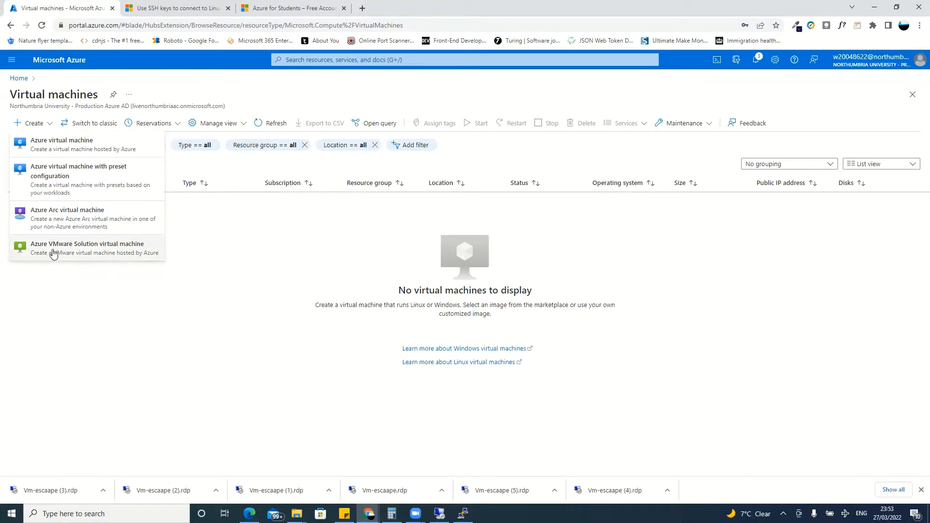
left_click(73, 140)
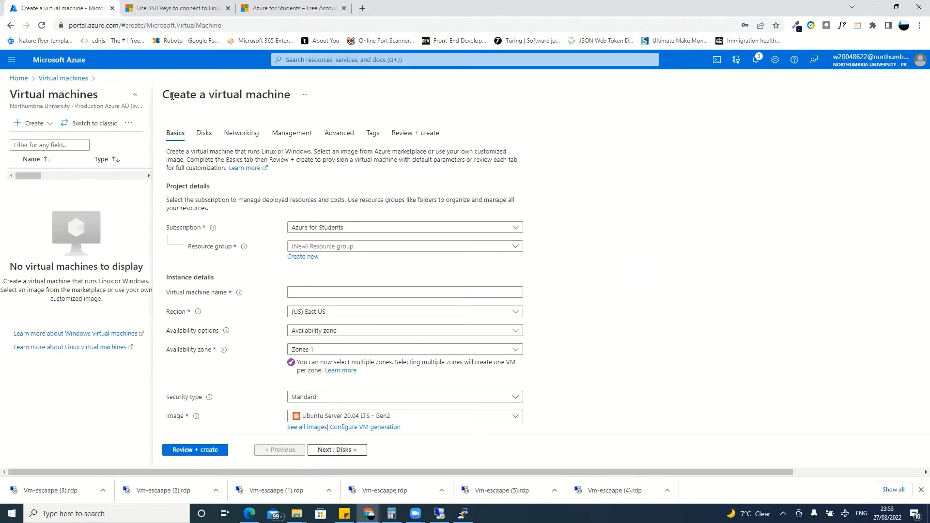
Step: Select the existing 'test' resource group for the new virtual machine
left_click_drag(172, 96, 301, 103)
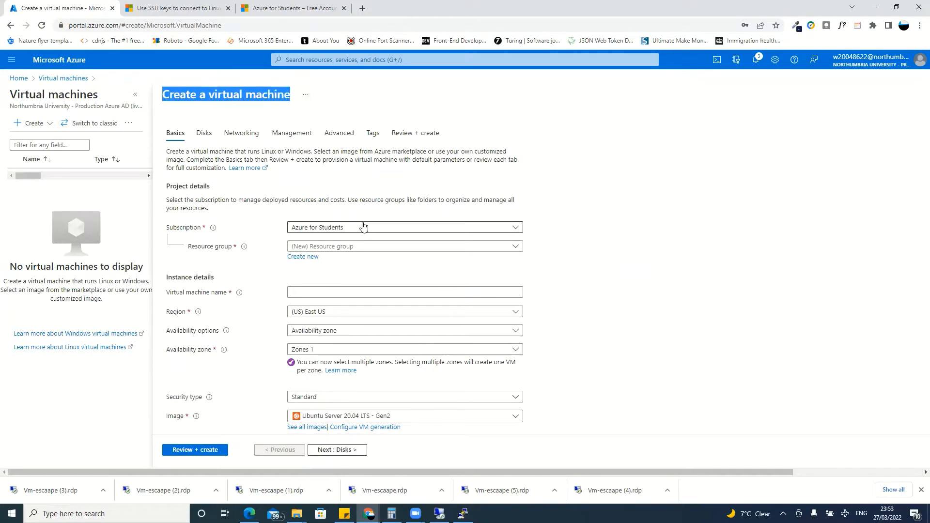
left_click(363, 226)
left_click(329, 233)
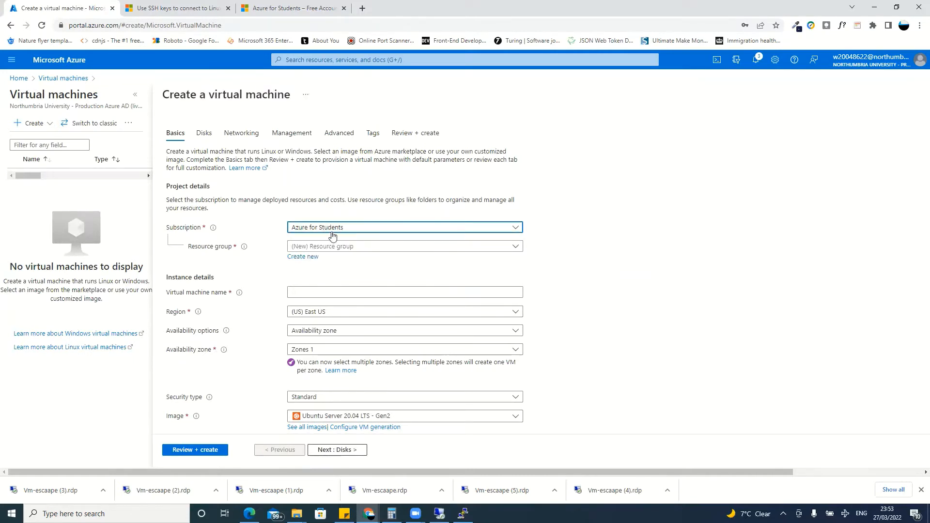
scroll(333, 237, "down", 4)
scroll(322, 184, "up", 2)
left_click(323, 150)
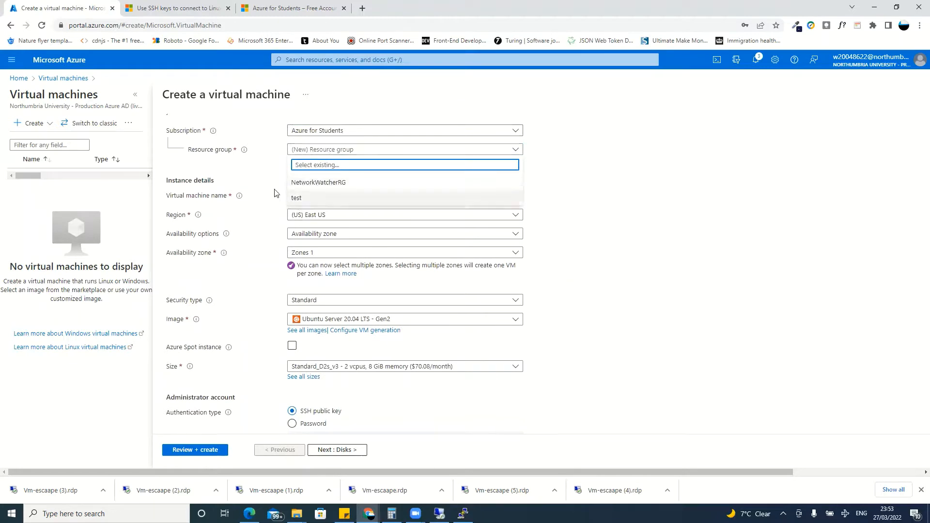
left_click(361, 150)
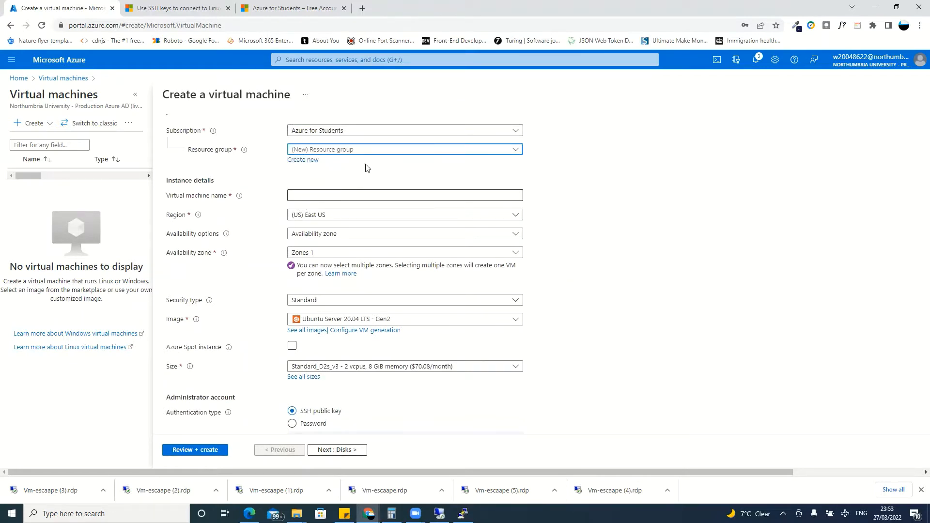
Step: Enter telly_tech_Lx as the virtual machine name
left_click(331, 197)
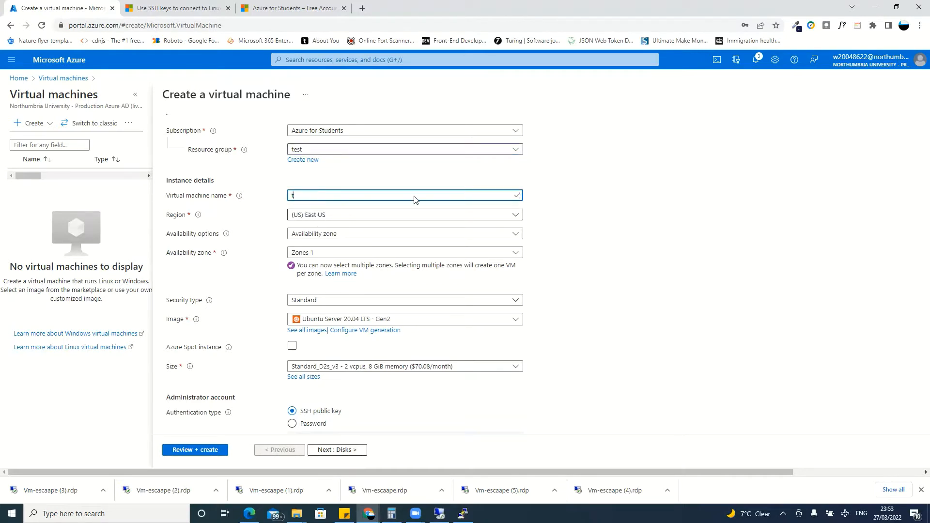
key("BackSpace")
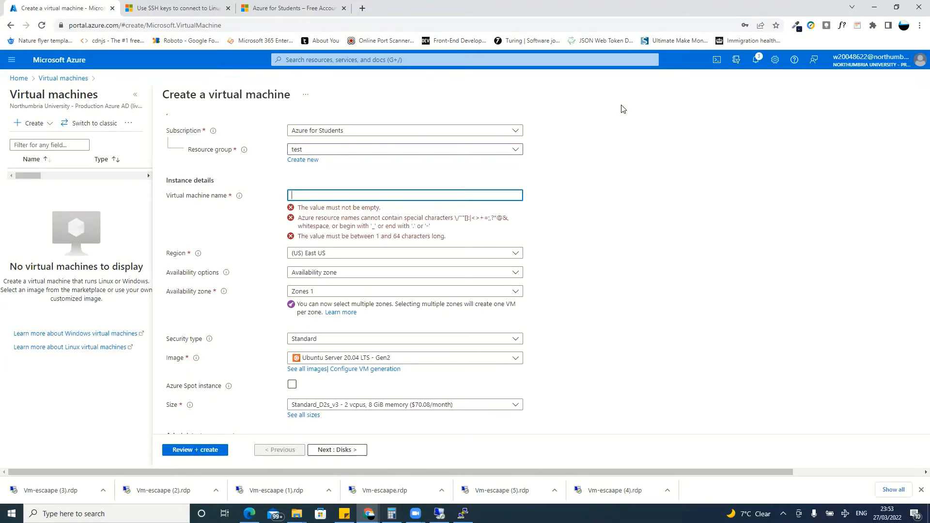
type("lea")
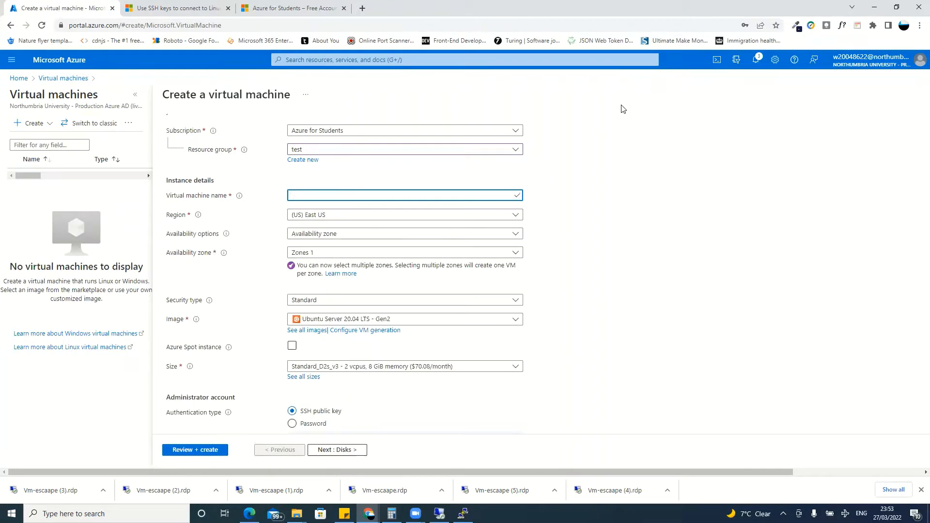
key("BackSpace")
key("BackSpace")
key("BackSpace")
type("teliy_techVM")
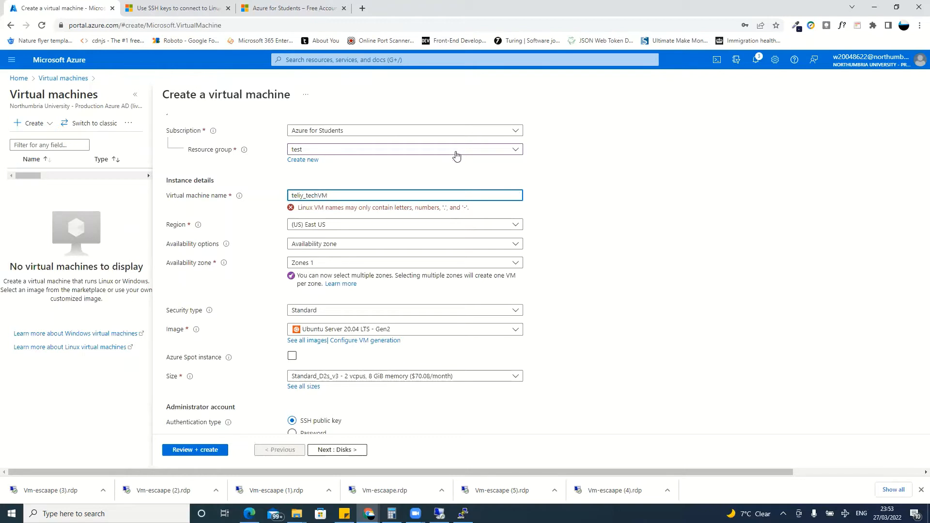
key("BackSpace")
key("BackSpace")
key("BackSpace")
key("BackSpace")
left_click(341, 225)
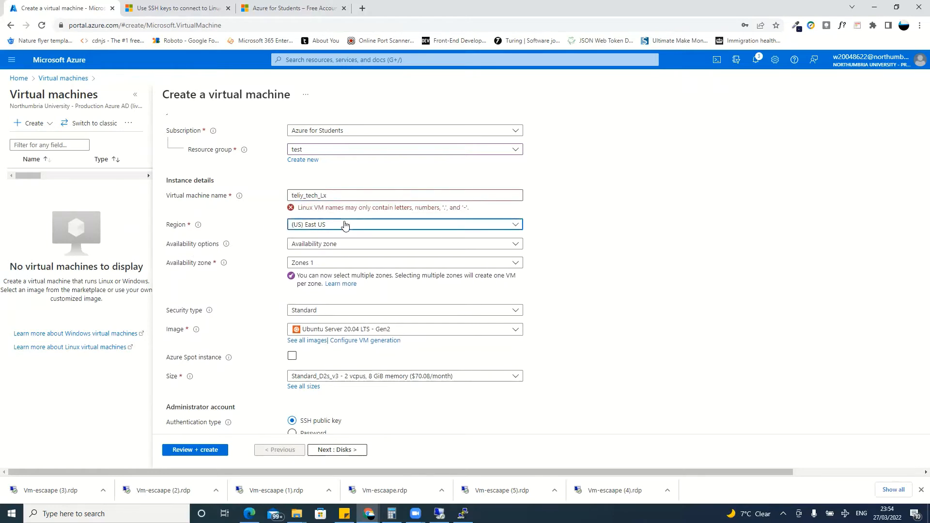
Step: Correct the virtual machine name to the valid telly-Lx
left_click(320, 196)
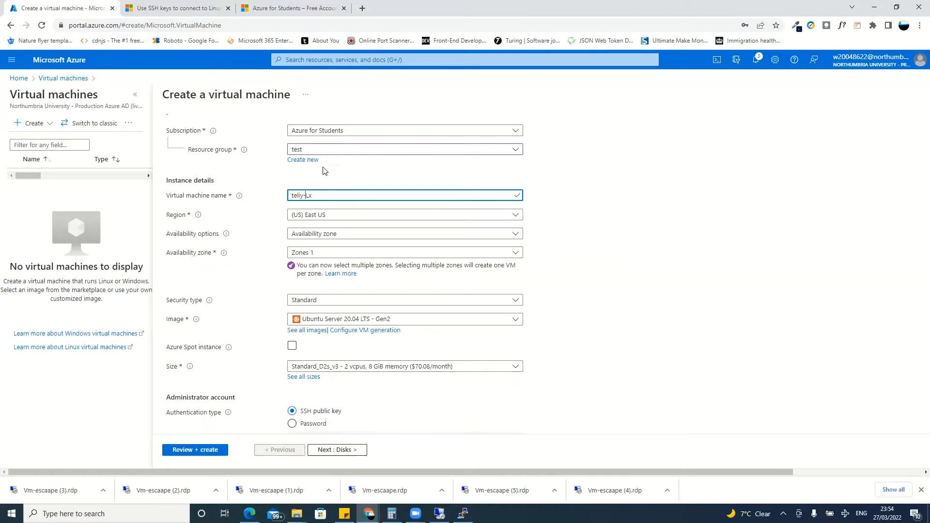
left_click(323, 167)
left_click(317, 197)
Step: Set the region to (Europe) UK South
left_click(334, 214)
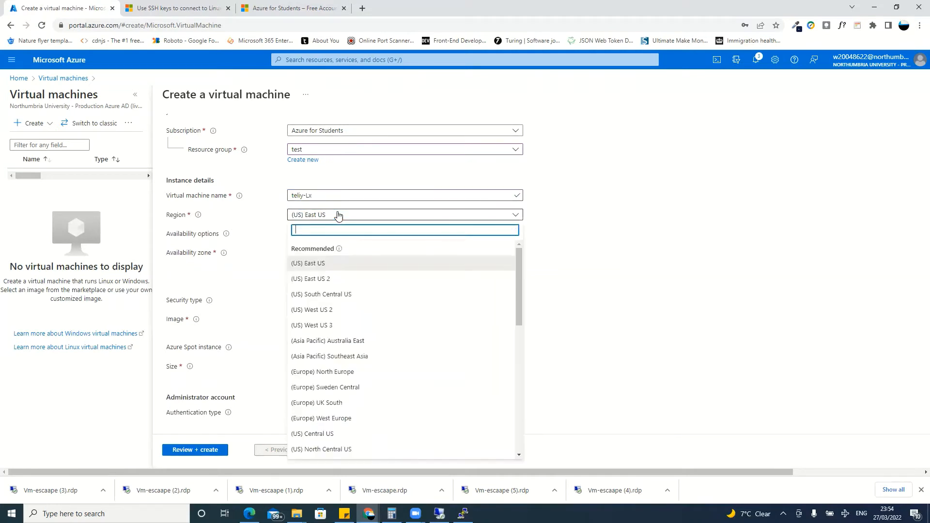
left_click(333, 215)
left_click(345, 216)
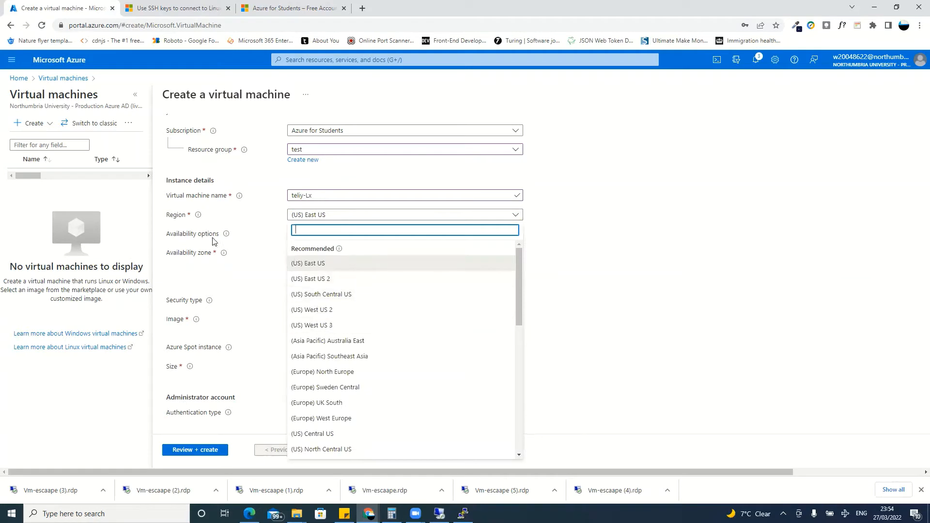
left_click(370, 239)
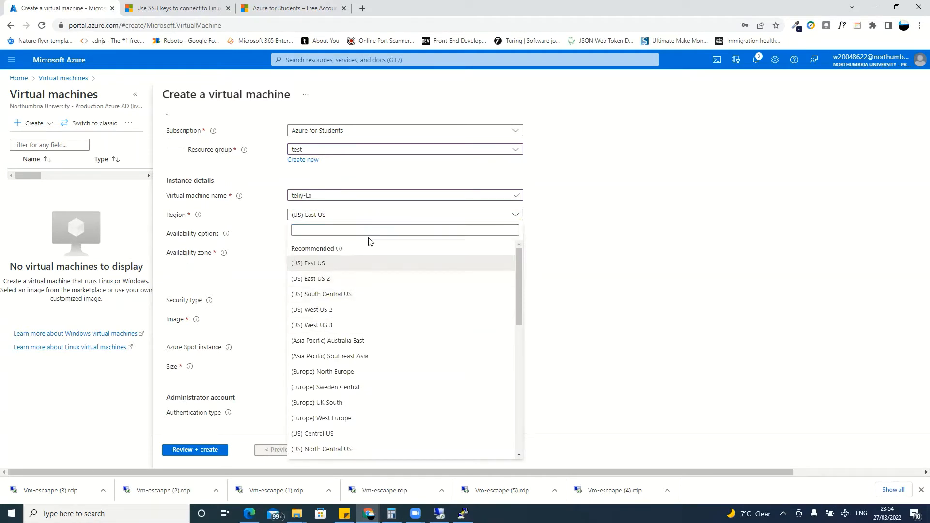
left_click(323, 216)
left_click(323, 217)
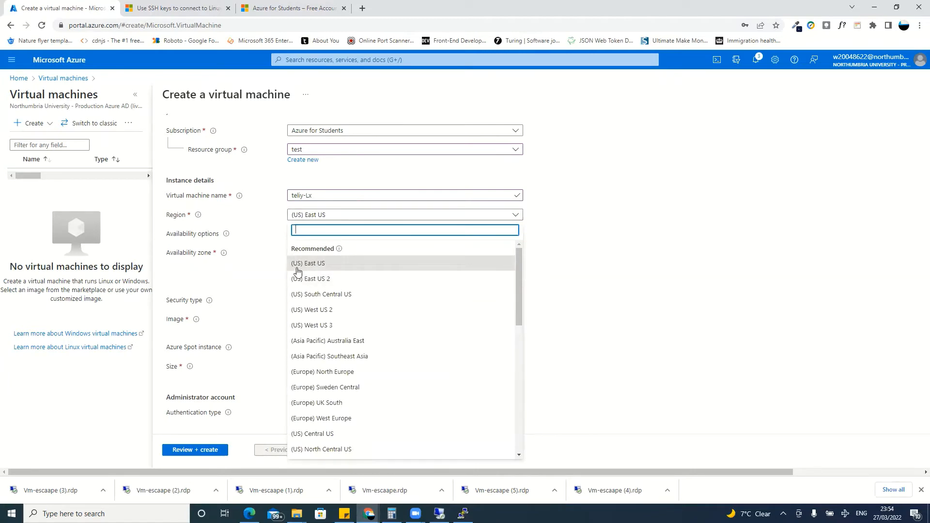
scroll(308, 290, "down", 3)
scroll(312, 303, "up", 3)
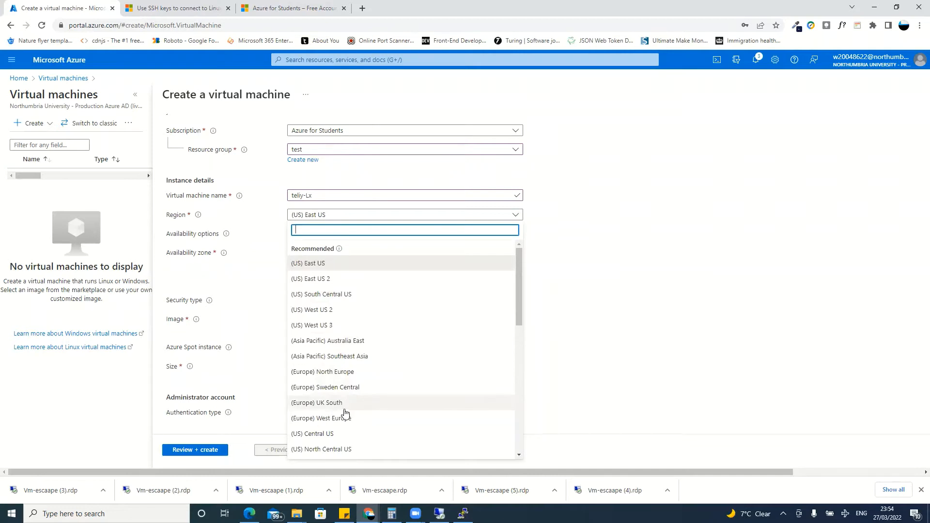
scroll(346, 411, "down", 1)
scroll(346, 410, "down", 6)
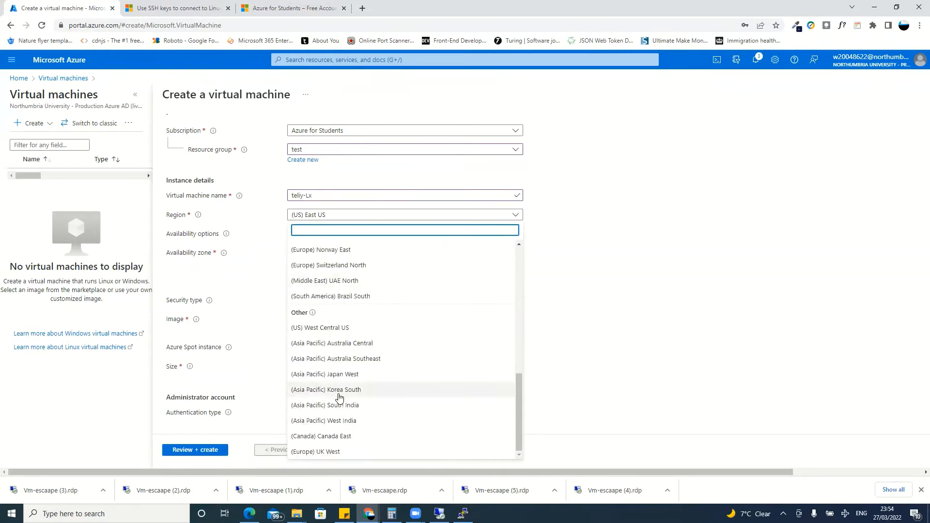
scroll(341, 394, "up", 7)
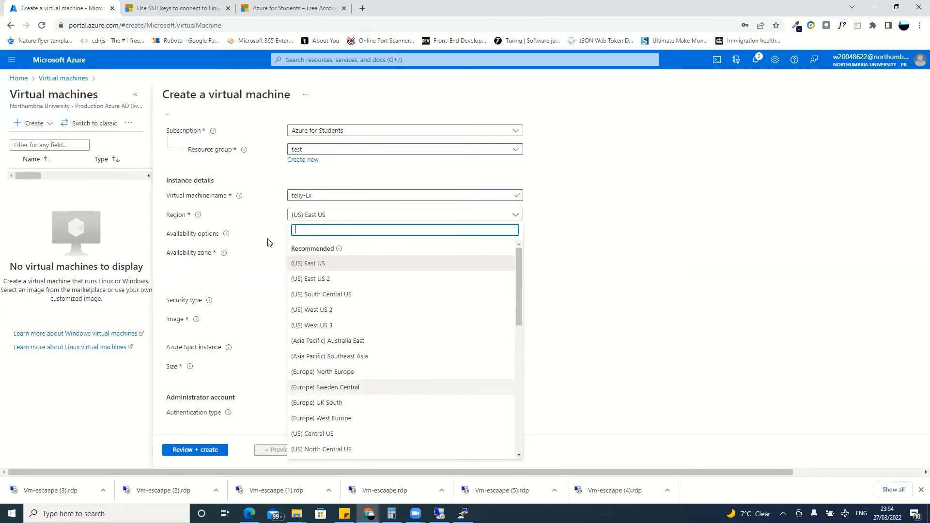
scroll(336, 367, "down", 3)
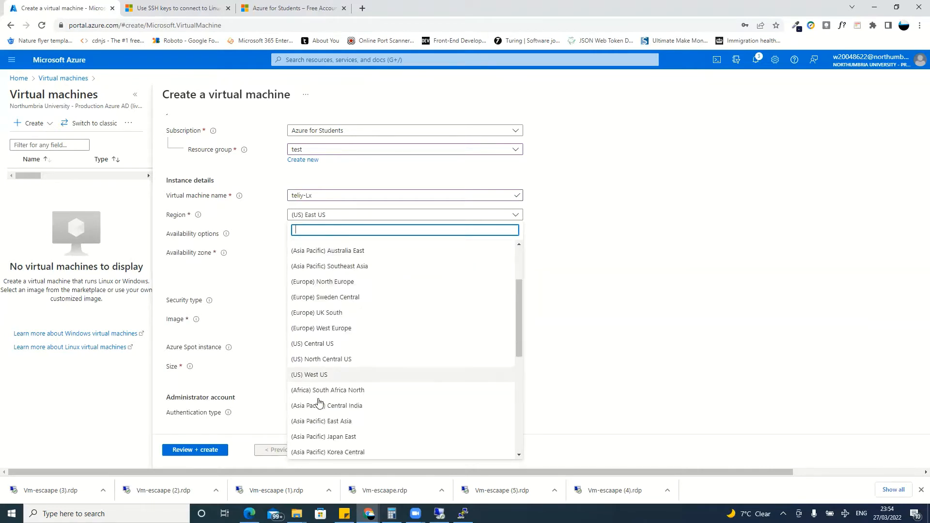
left_click(322, 258)
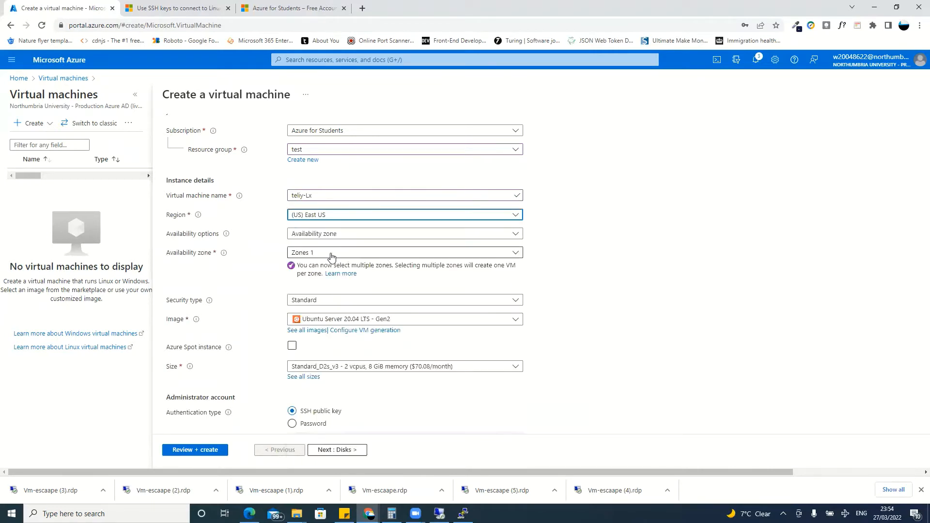
Step: Set Availability options to 'No infrastructure redundancy required'
left_click(341, 234)
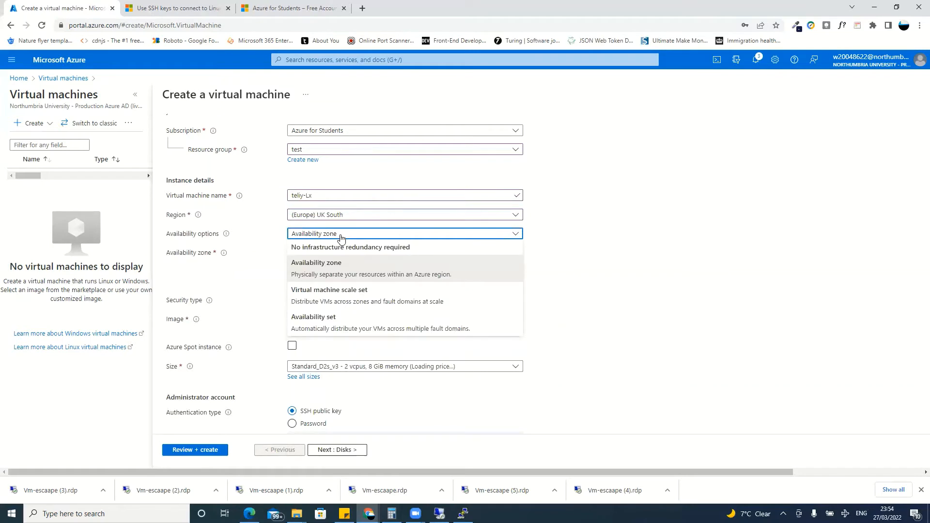
left_click(339, 235)
left_click(339, 234)
left_click(333, 250)
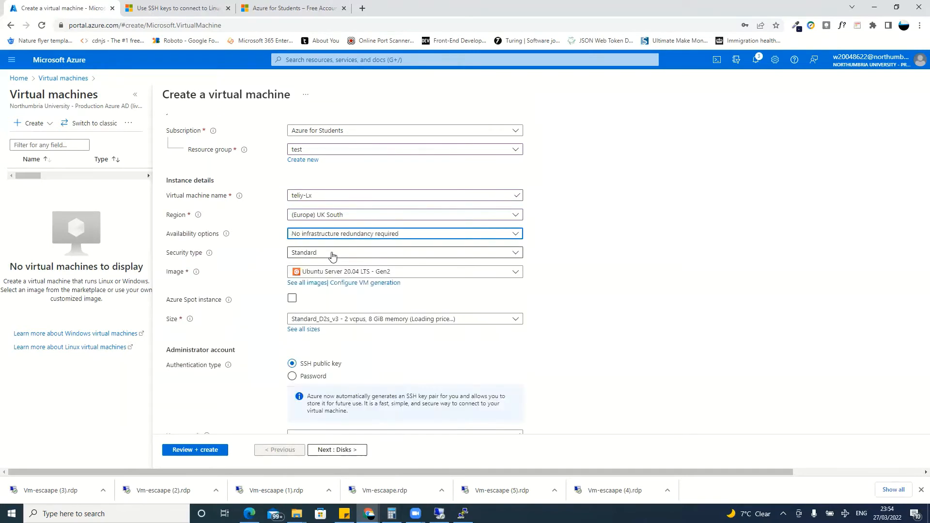
Step: Keep Standard security type and the Ubuntu Server 20.04 LTS - Gen2 image
left_click(344, 255)
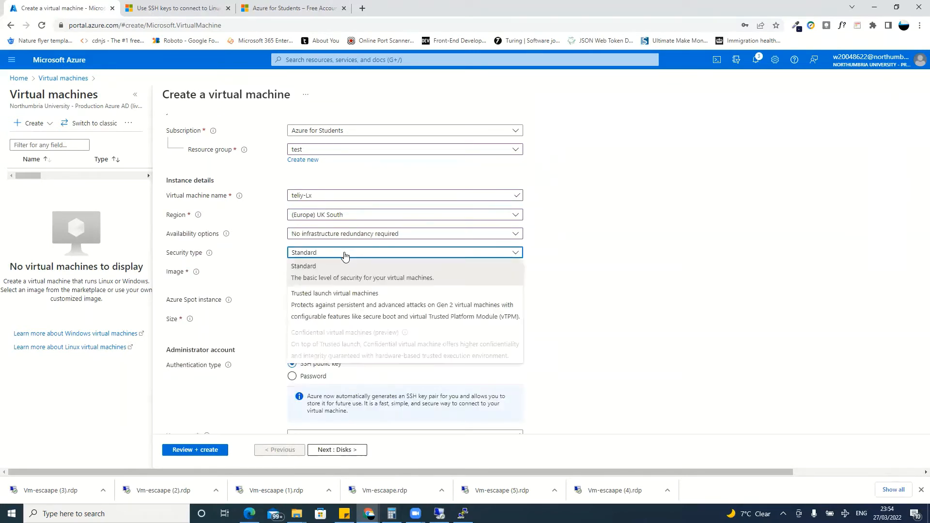
left_click(343, 268)
left_click(441, 272)
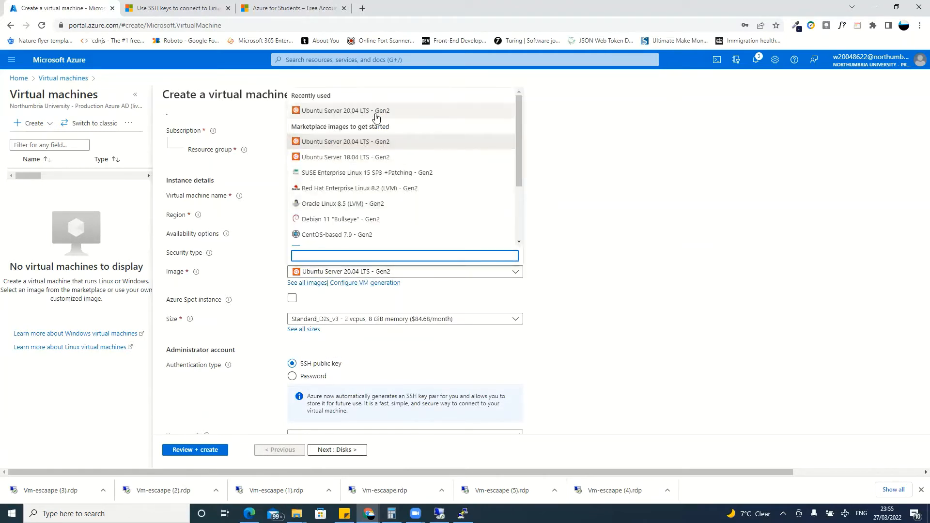
left_click(381, 274)
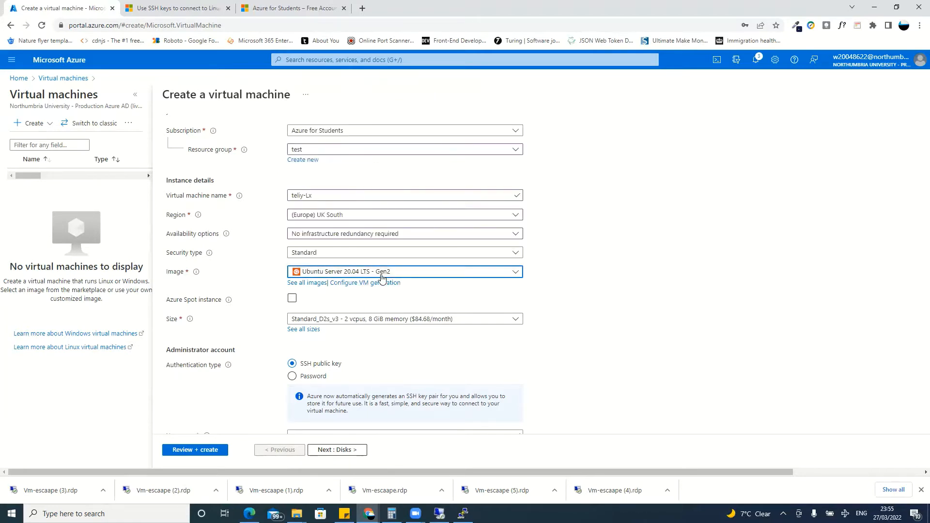
scroll(271, 155, "down", 3)
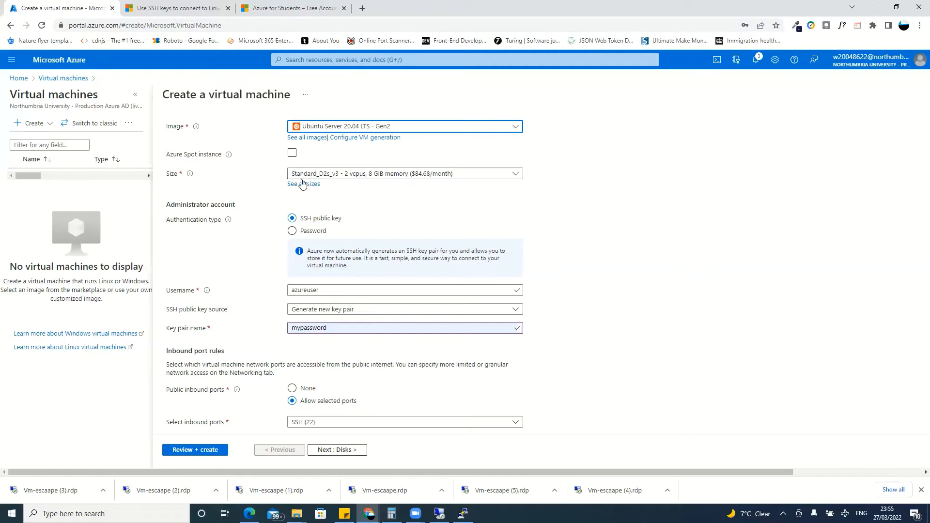
Step: Bring up the Select a VM size table listing all 537 sizes with monthly costs
left_click(352, 178)
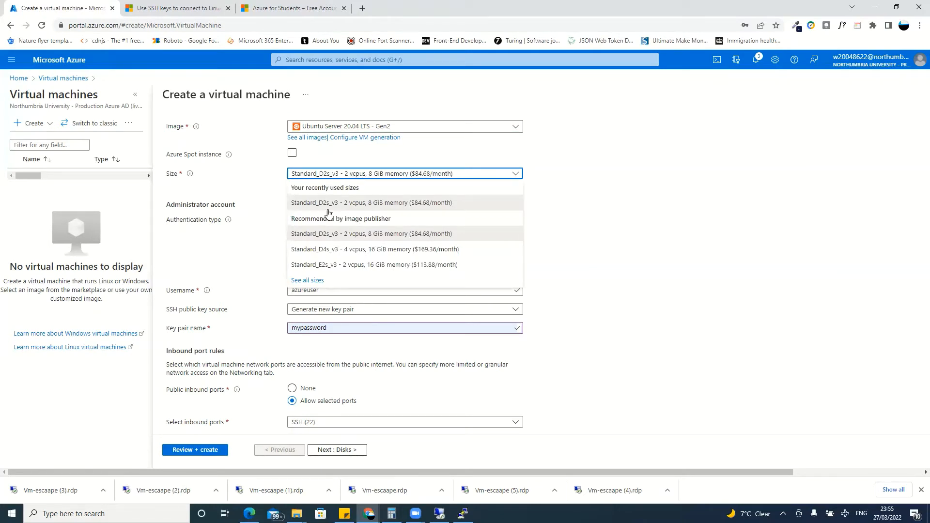
left_click(314, 284)
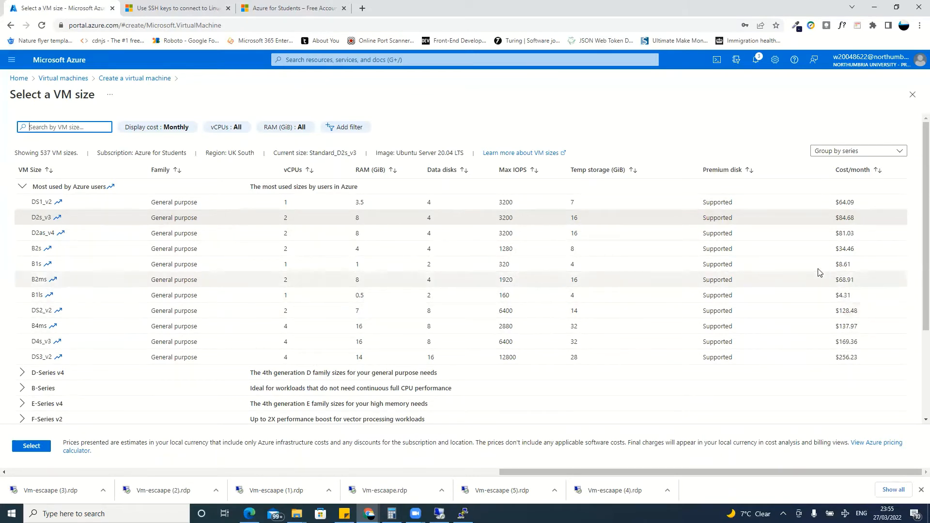
Step: Confirm Standard_D2s_v3 (2 vCPUs, 8 GiB, $84.68/month) as the machine size
scroll(805, 297, "down", 2)
scroll(808, 293, "up", 1)
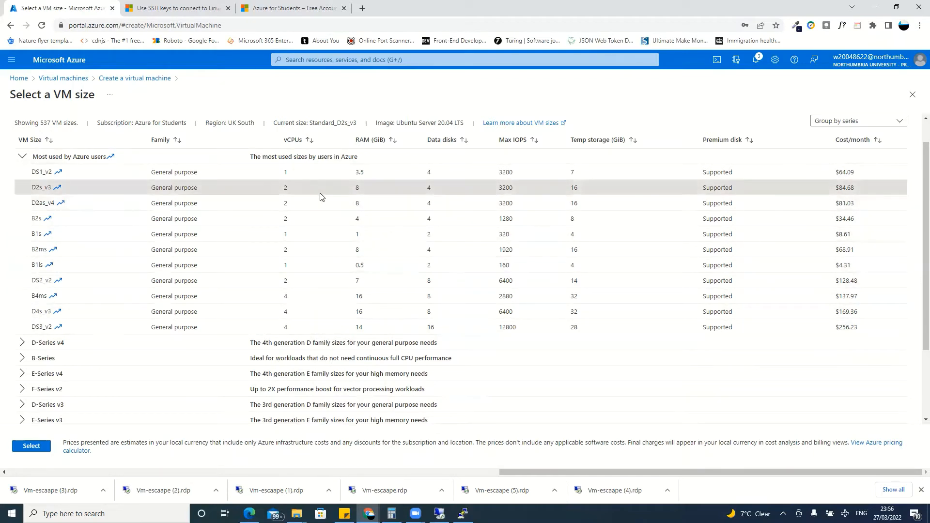
left_click(14, 442)
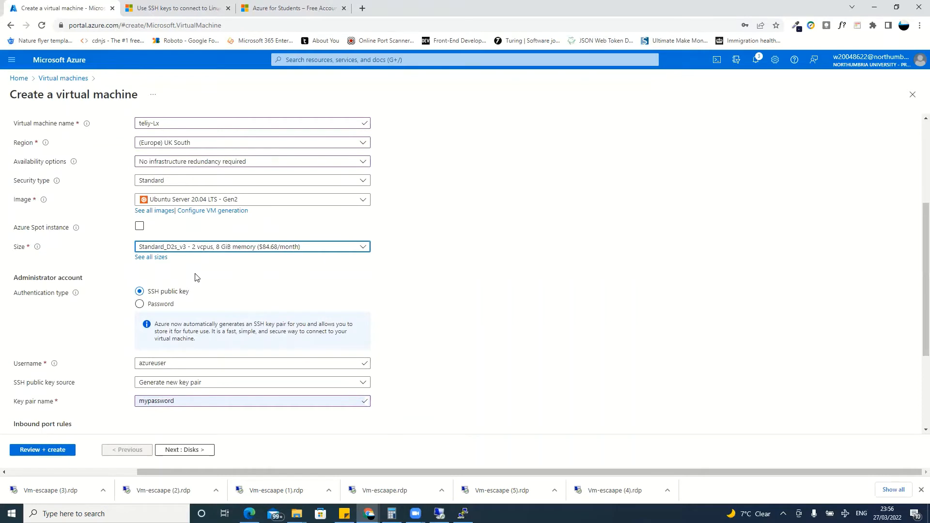
Step: Switch the administrator account to password authentication
scroll(140, 255, "down", 2)
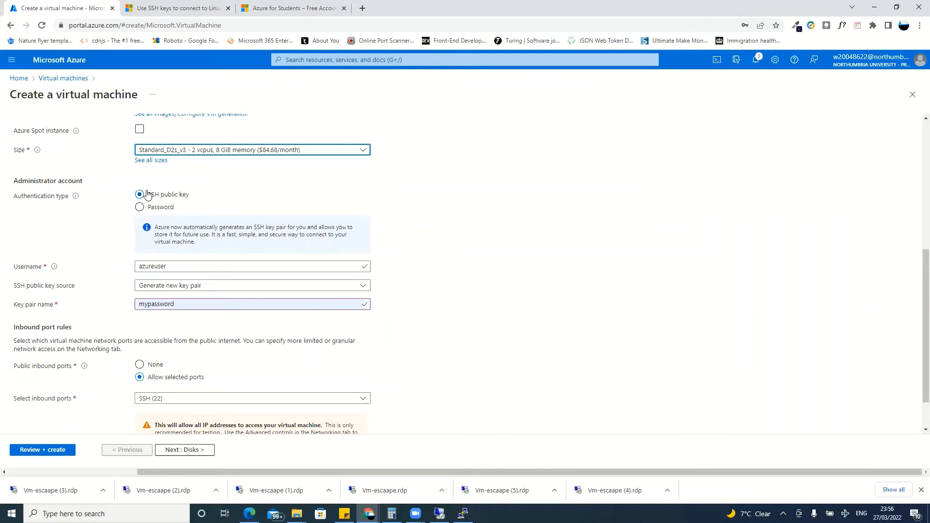
left_click_drag(147, 194, 190, 194)
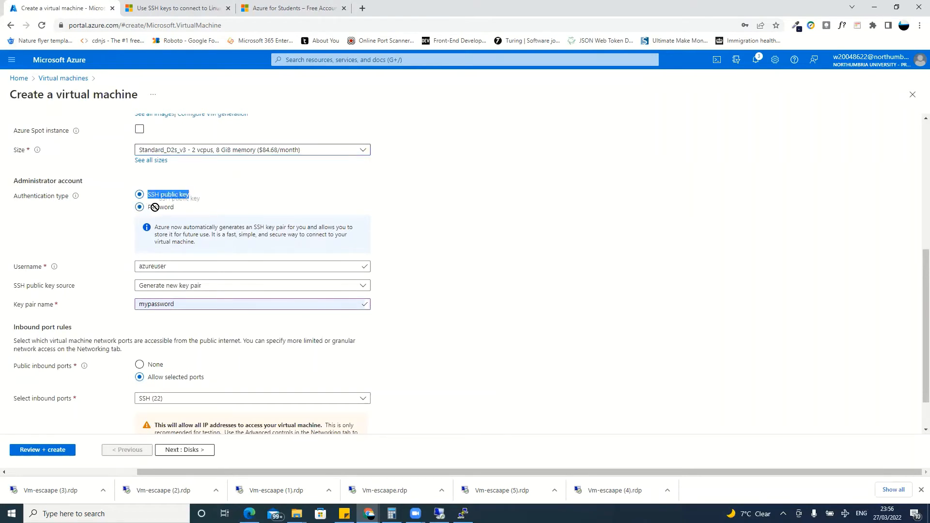
left_click(139, 207)
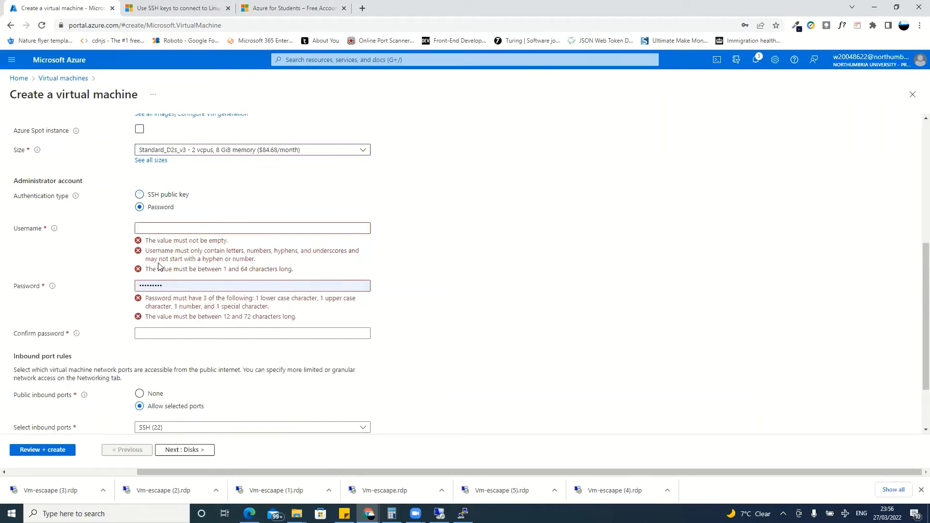
Step: Enter the administrator username and start typing the account password
left_click(164, 226)
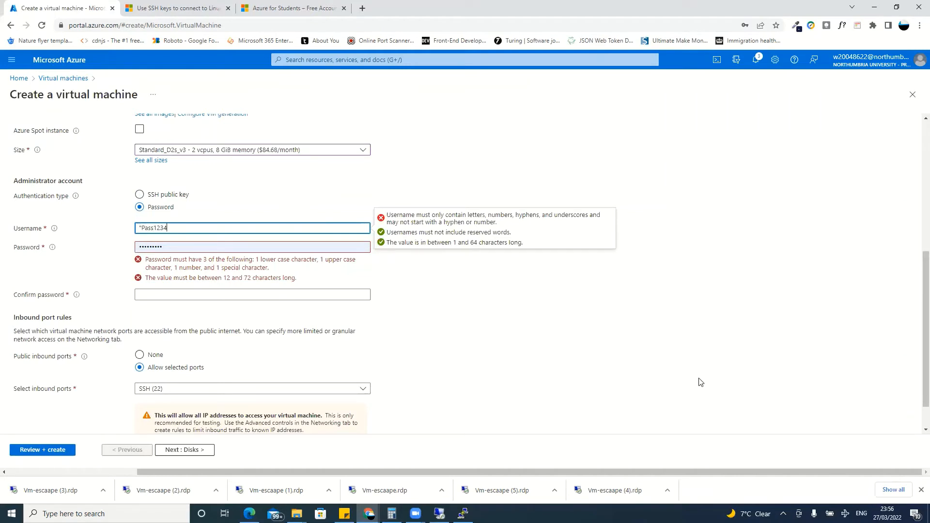
type("6")
key("BackSpace")
type("$")
key("BackSpace")
type("@")
left_click(195, 232)
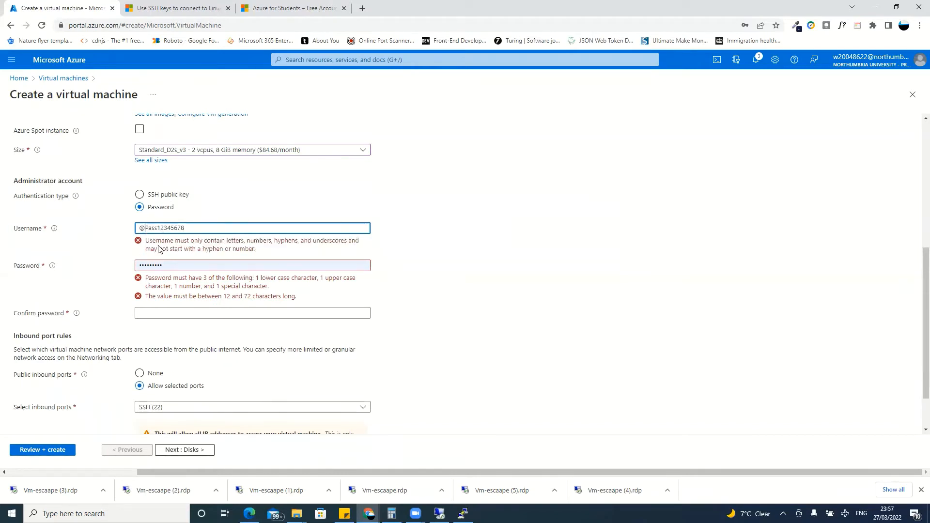
key("BackSpace")
left_click(196, 245)
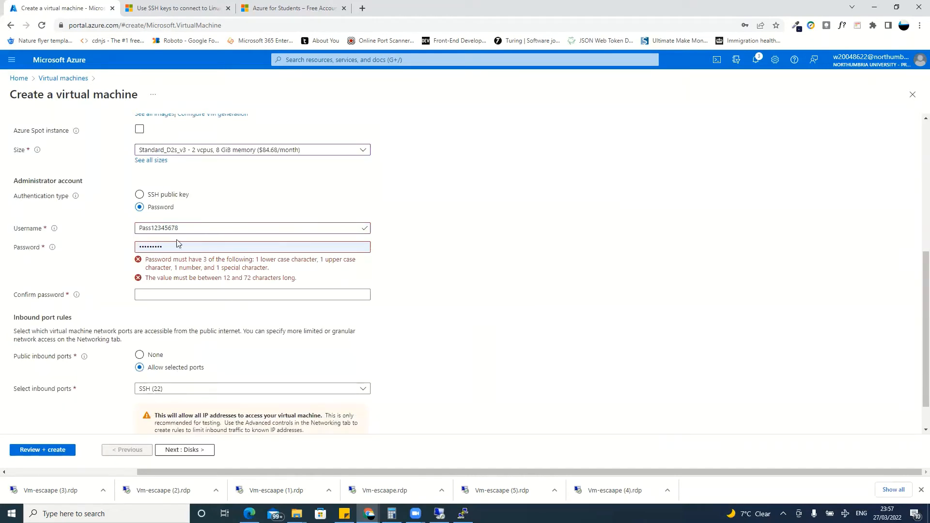
type("••")
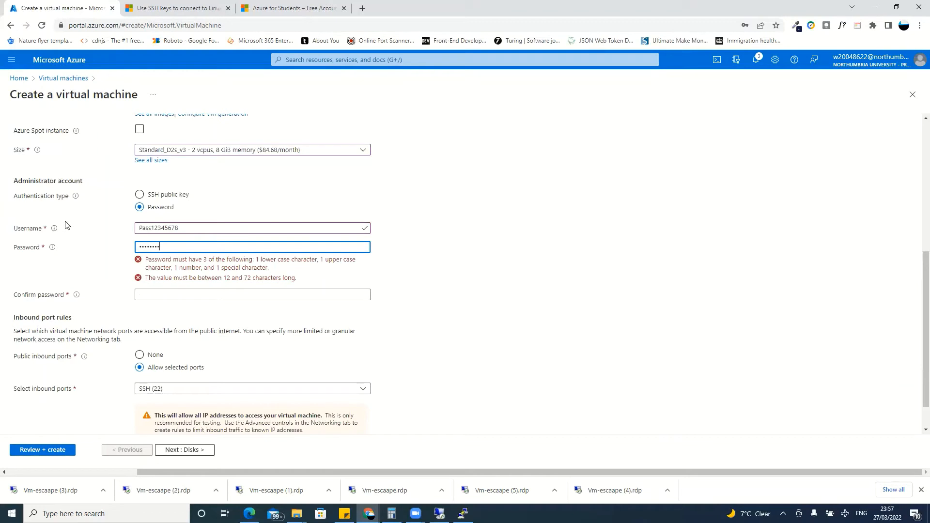
type("•")
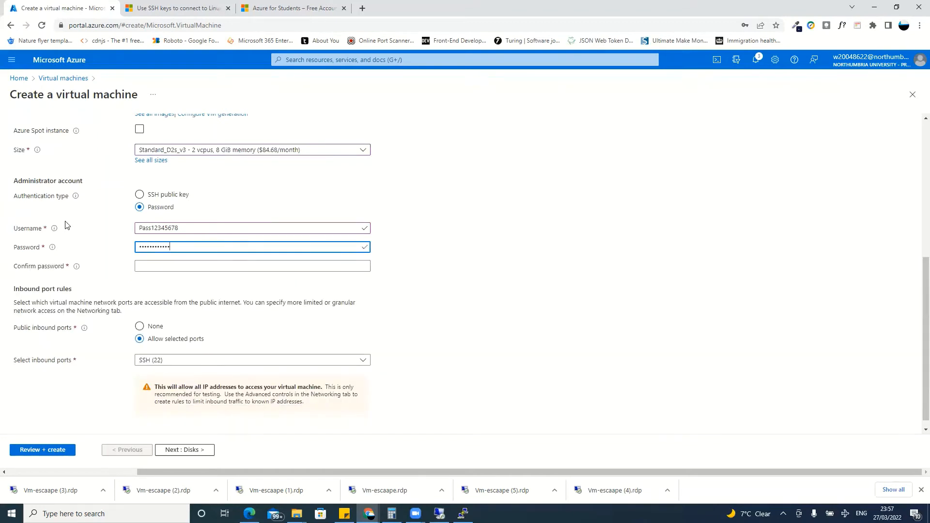
Step: Cut the username field's text and paste it into Confirm password
left_click(186, 265)
double_click(191, 231)
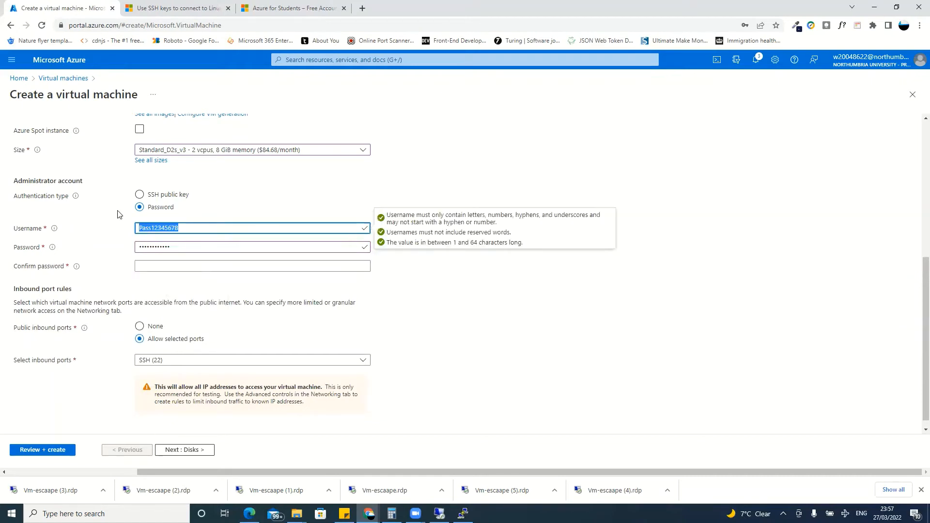
left_click(169, 229)
double_click(204, 232)
right_click(151, 224)
left_click(174, 252)
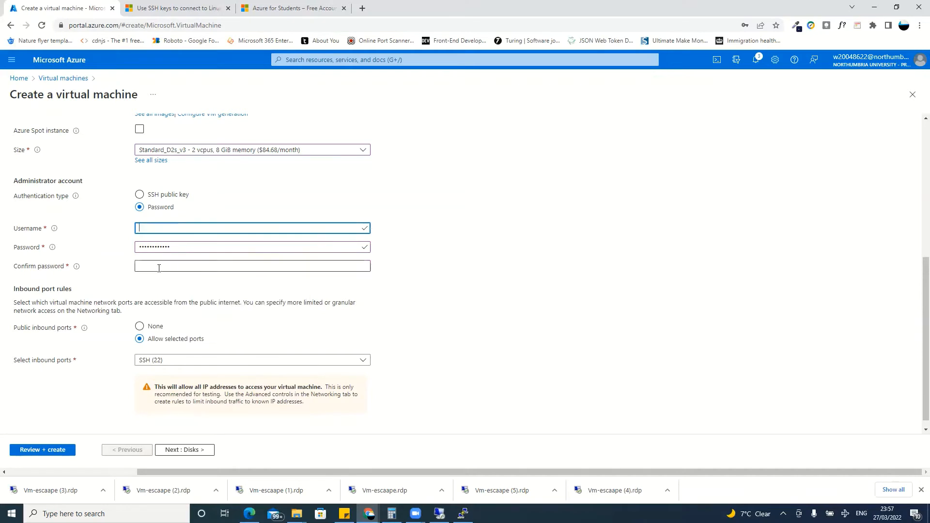
right_click(160, 268)
left_click(184, 370)
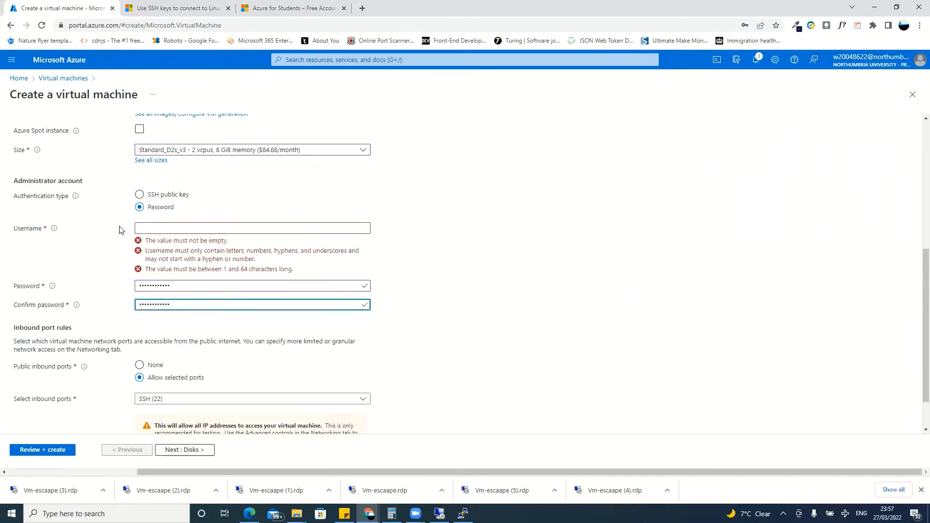
Step: Enter a new admin username, keep only SSH (22) allowed inbound, and continue to Disks
left_click(174, 230)
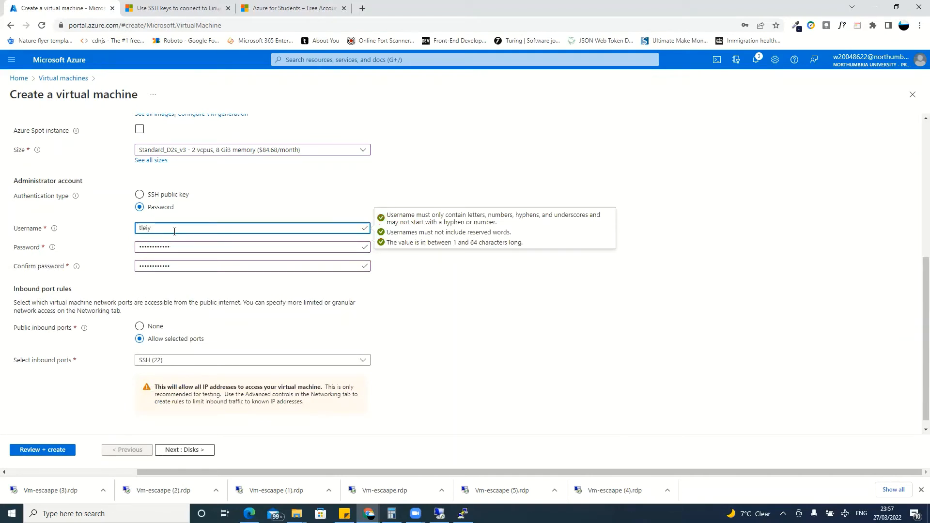
type("Te")
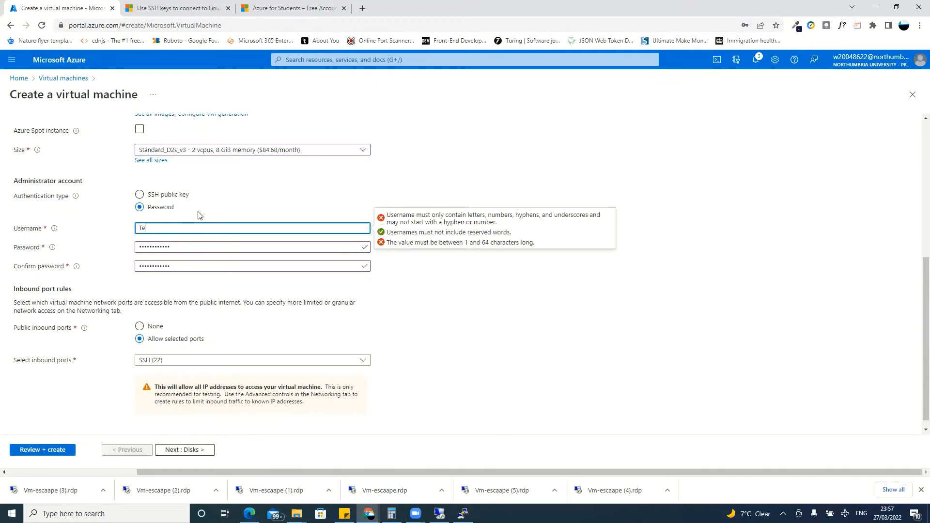
left_click(153, 248)
left_click(187, 262)
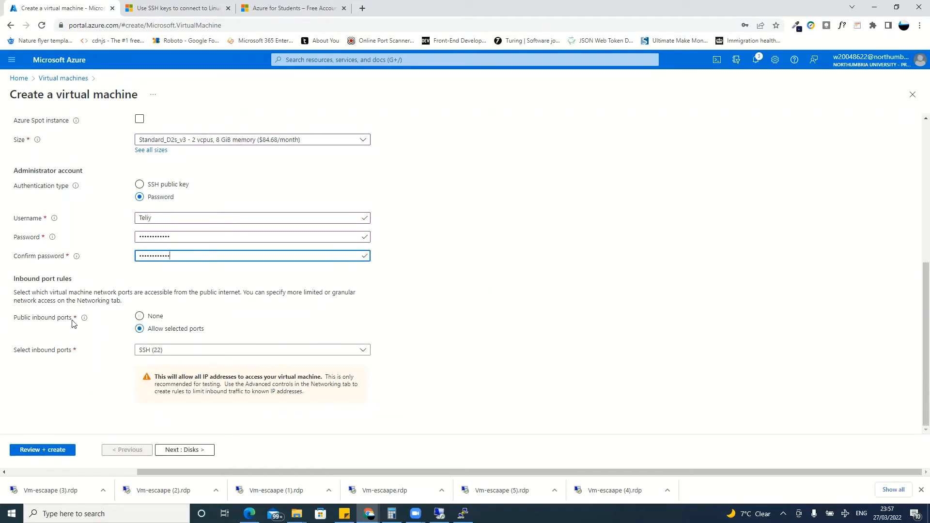
left_click(183, 356)
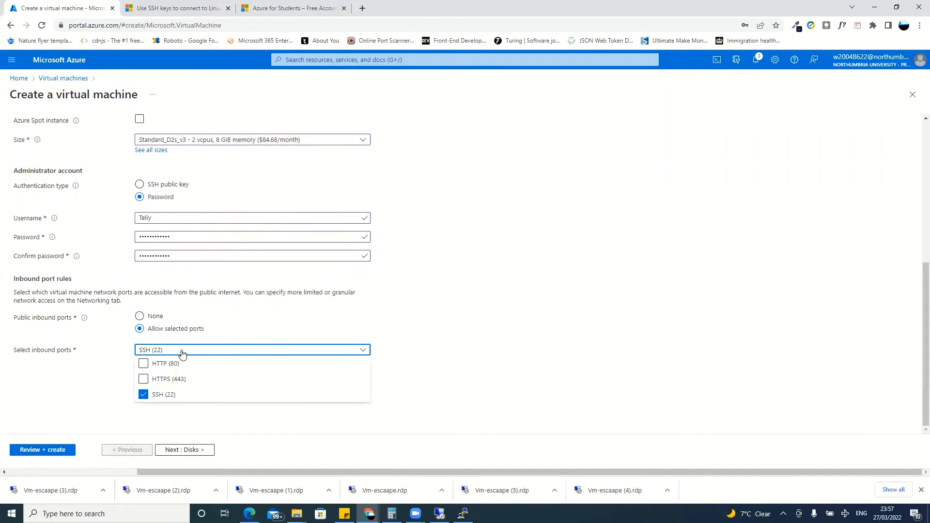
left_click(183, 352)
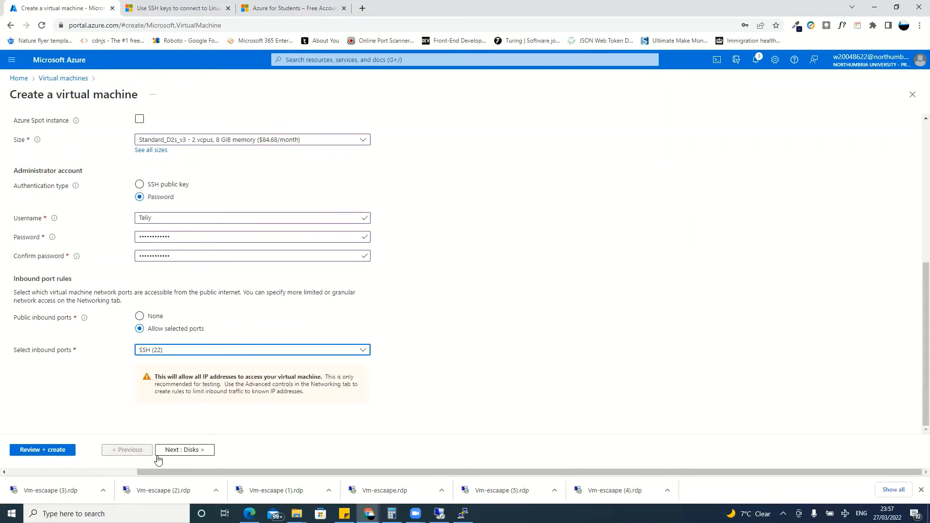
left_click(186, 450)
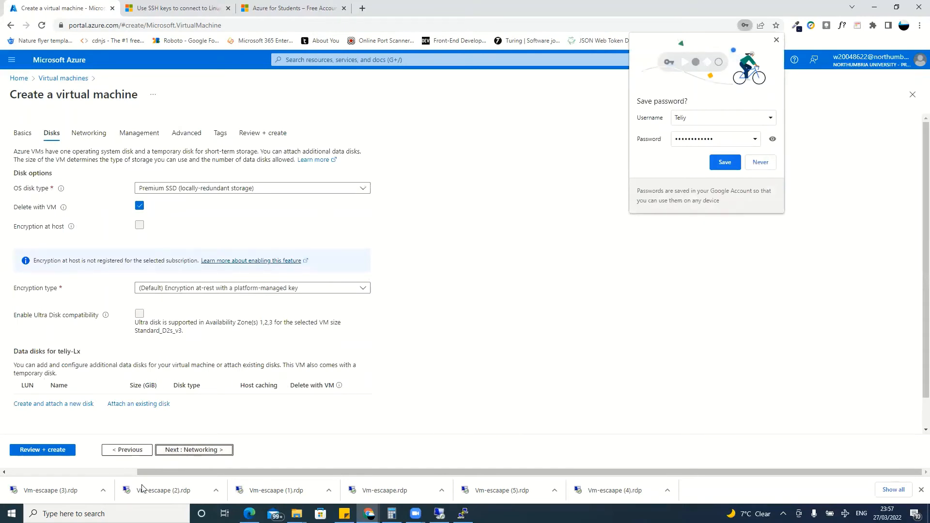
Step: Advance past the Networking and Management tabs, keeping their default settings
left_click(180, 450)
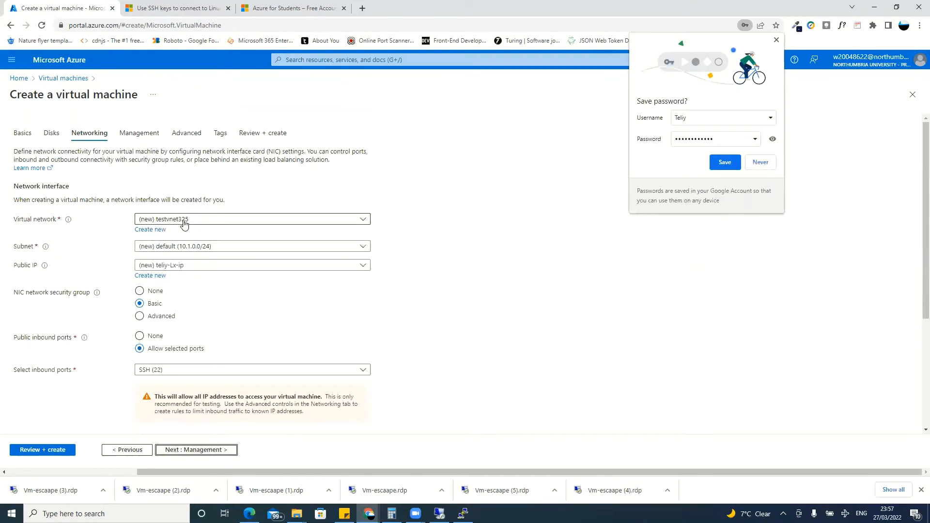
scroll(165, 257, "down", 3)
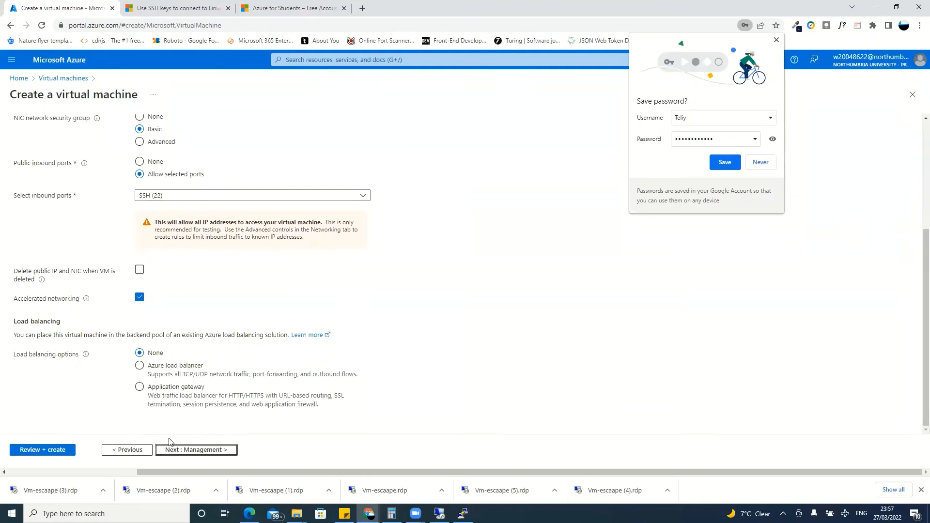
left_click(199, 450)
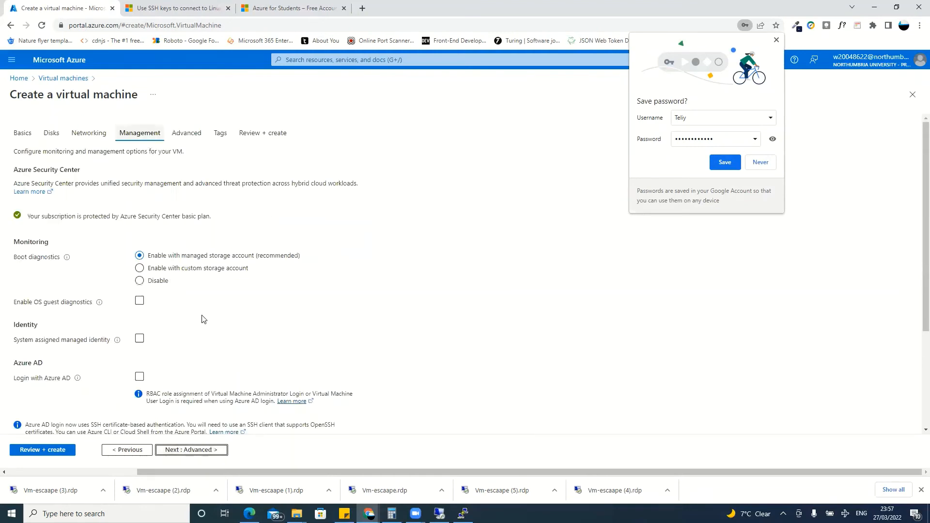
scroll(154, 385, "down", 3)
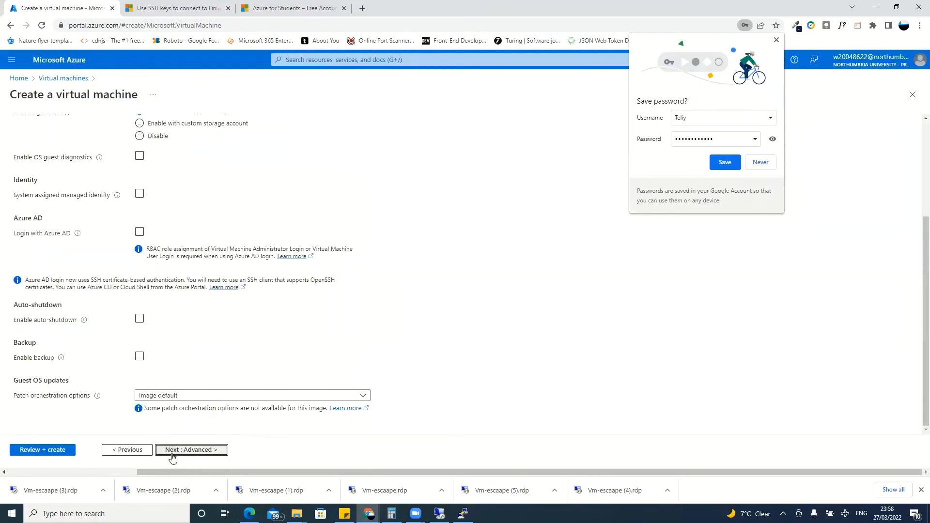
left_click(172, 455)
Step: On Advanced, toggle user data on then off, inspect host groups, then proceed through Tags to Review + create
scroll(253, 228, "down", 1)
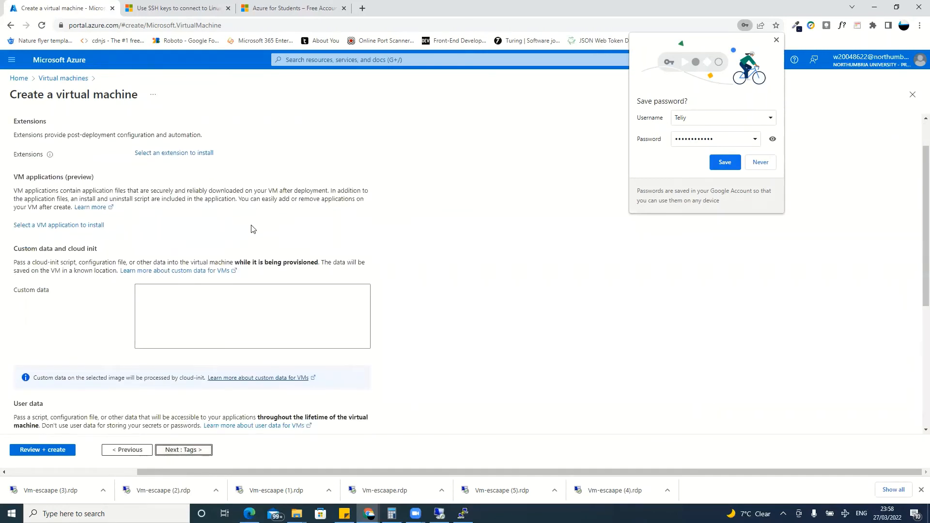
scroll(251, 233, "down", 3)
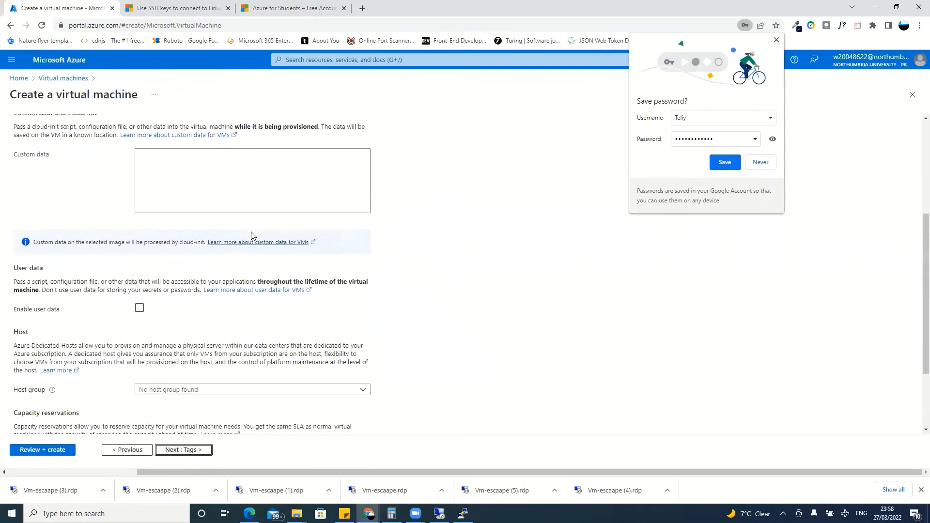
left_click(139, 298)
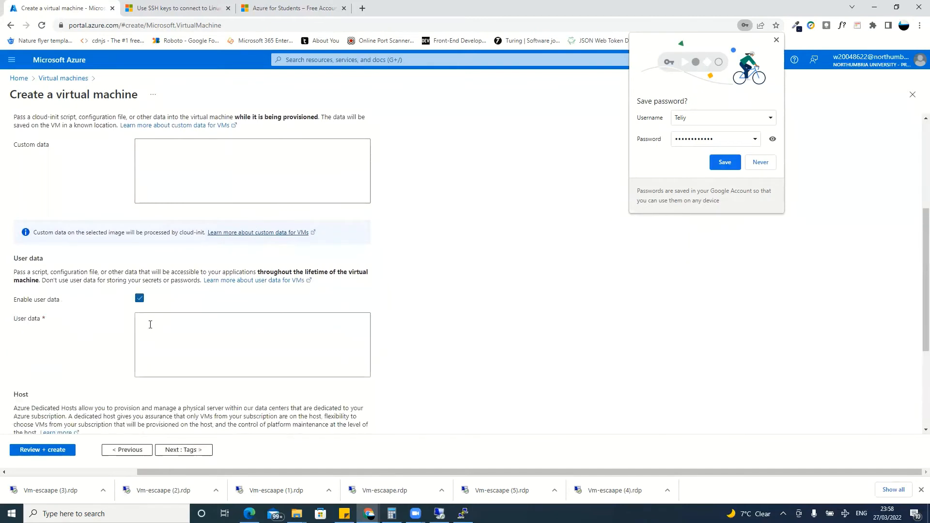
left_click(140, 298)
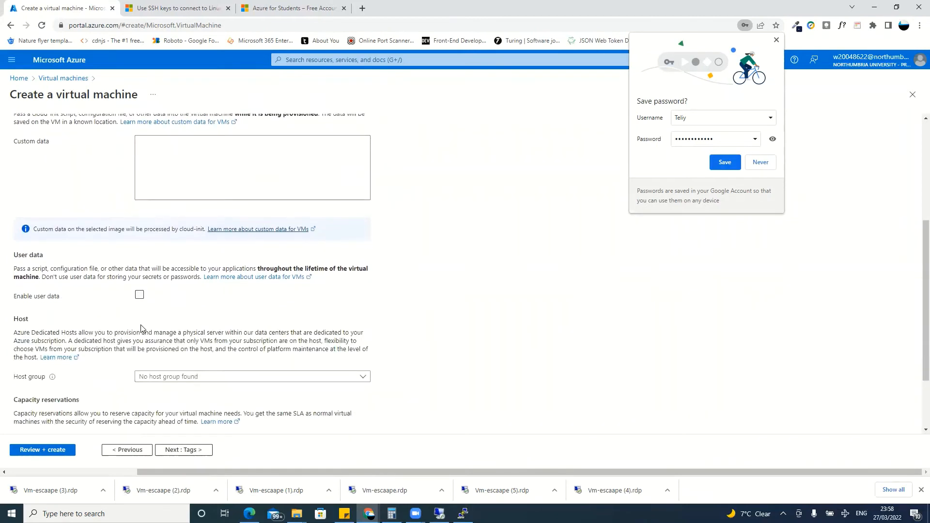
scroll(159, 289, "down", 2)
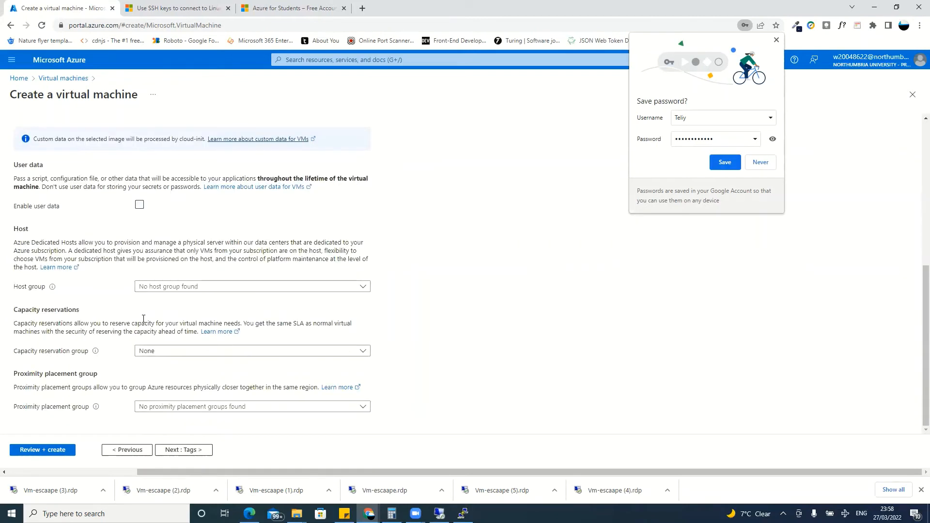
left_click(176, 289)
left_click(177, 291)
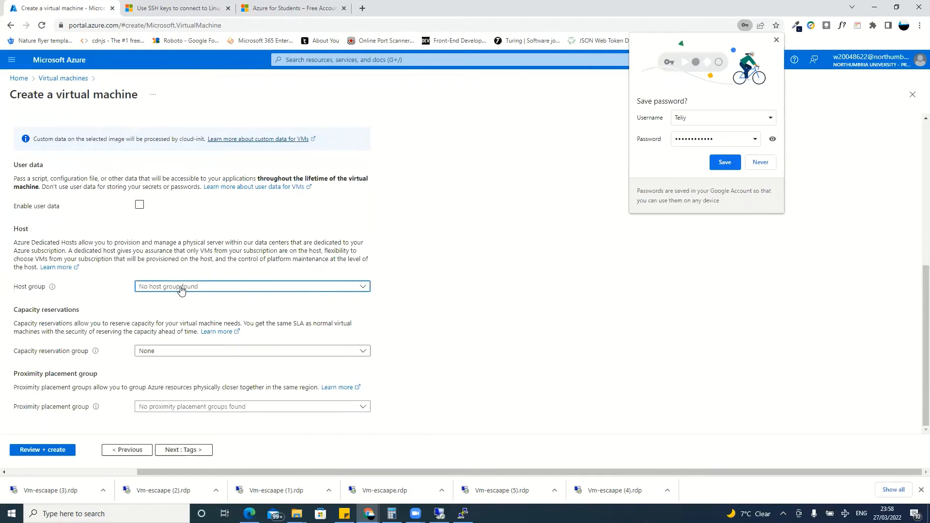
left_click(178, 290)
left_click(178, 340)
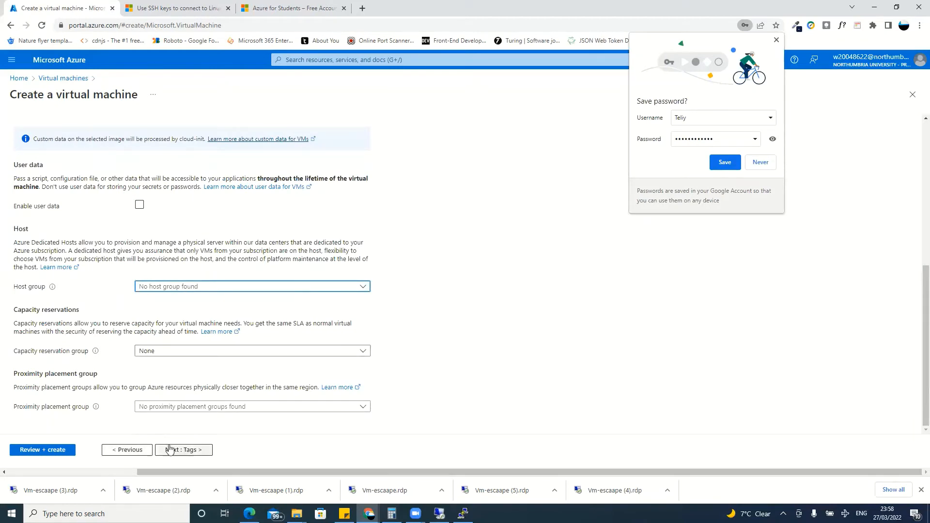
left_click(187, 450)
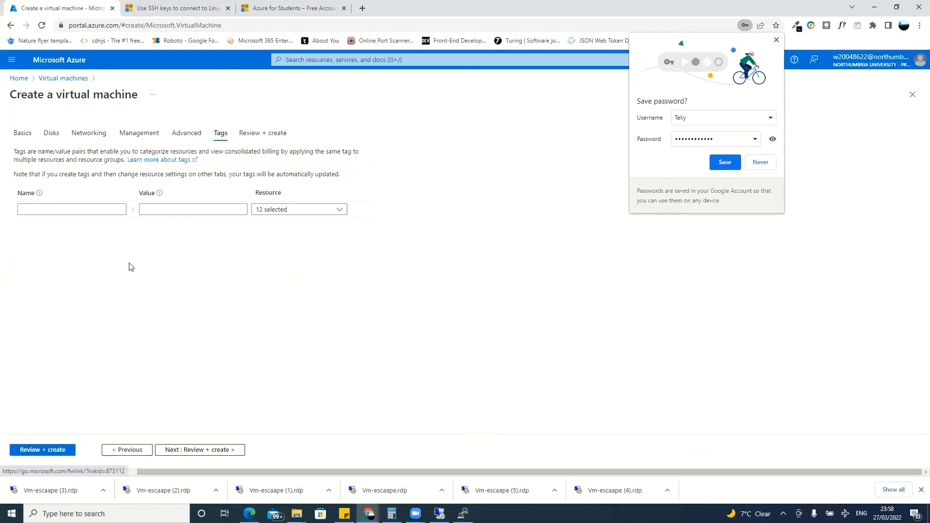
left_click(224, 449)
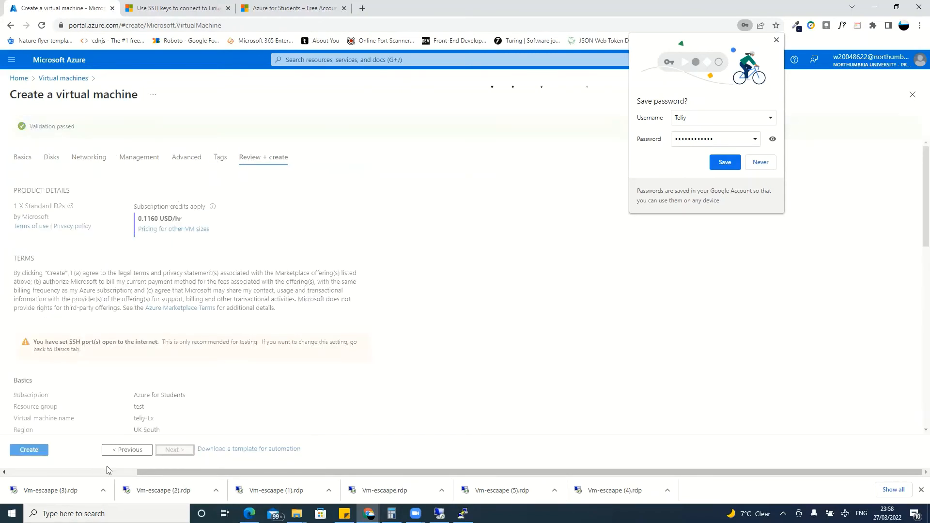
Step: Create the validated Ubuntu VM at 0.1160 USD/hr to start its deployment
left_click(20, 449)
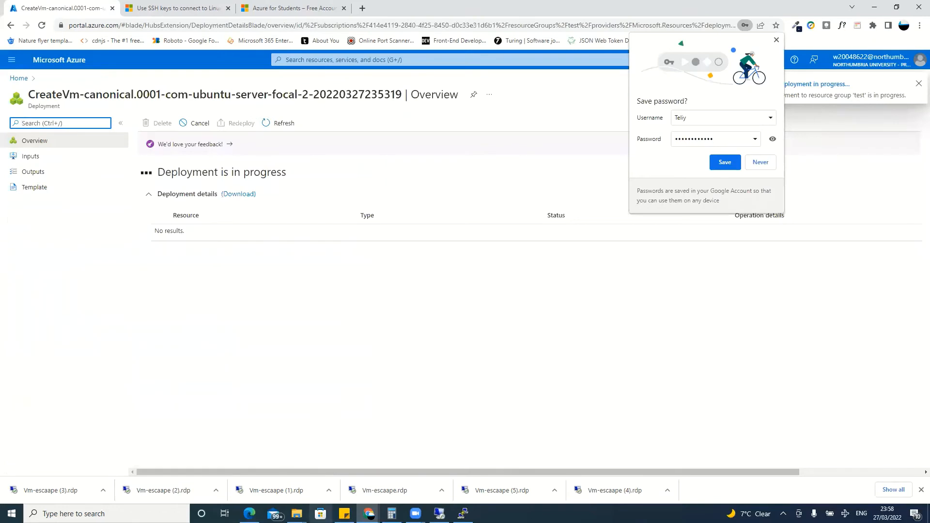
Step: Decline Chrome's password save with Never and check the deployment-succeeded notification
mouse_move(341, 505)
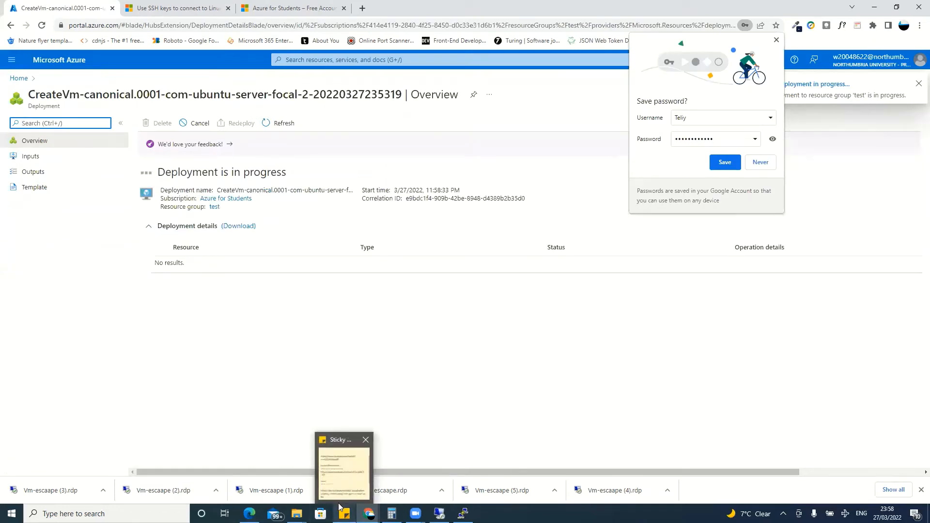
left_click(765, 165)
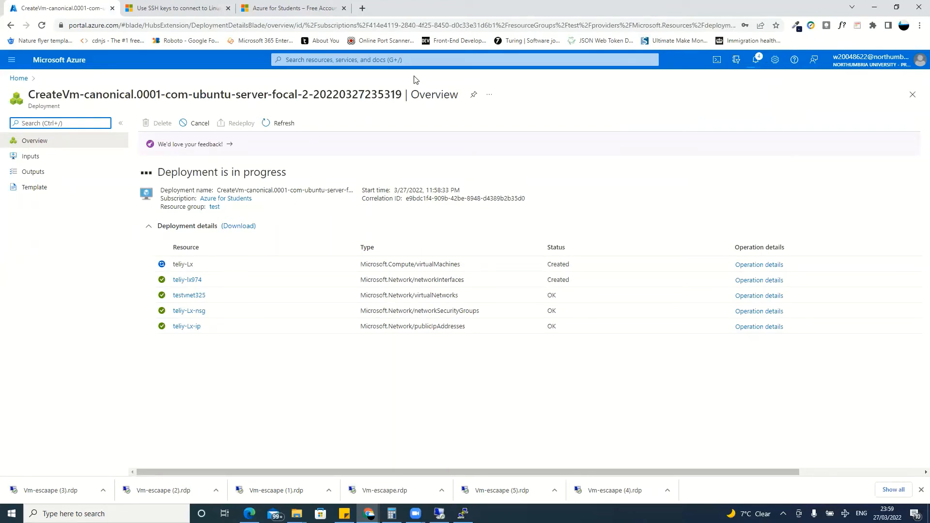
left_click(758, 66)
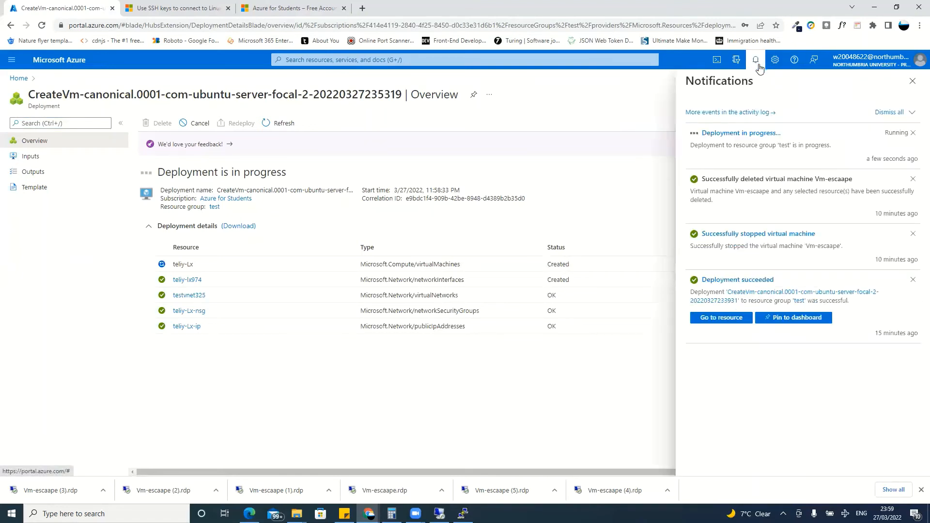
left_click(759, 67)
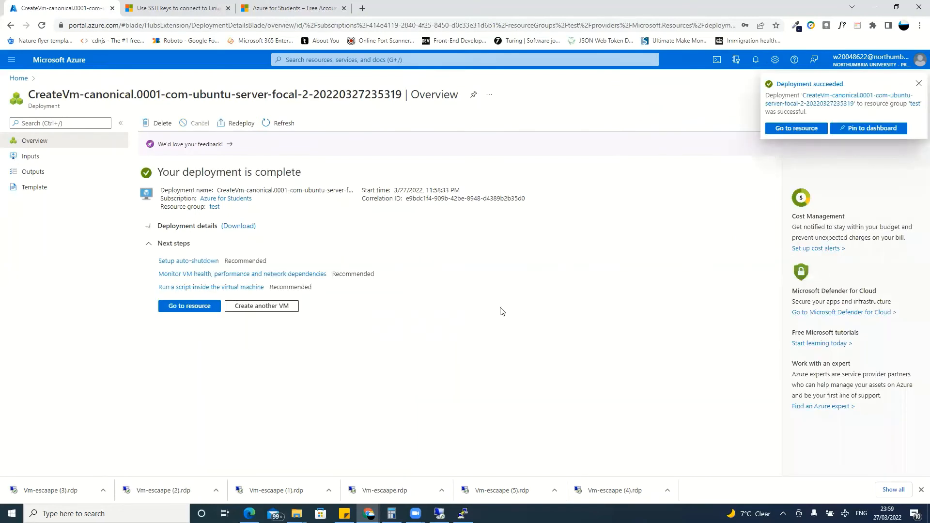
Step: From the new VM's Connect > SSH page, copy its public IP 20.117.147.66
left_click(796, 129)
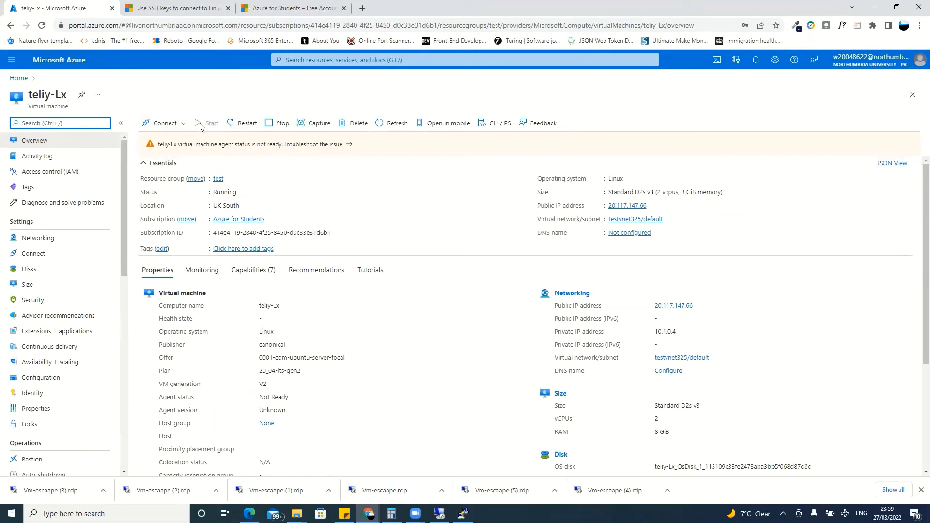
left_click(184, 127)
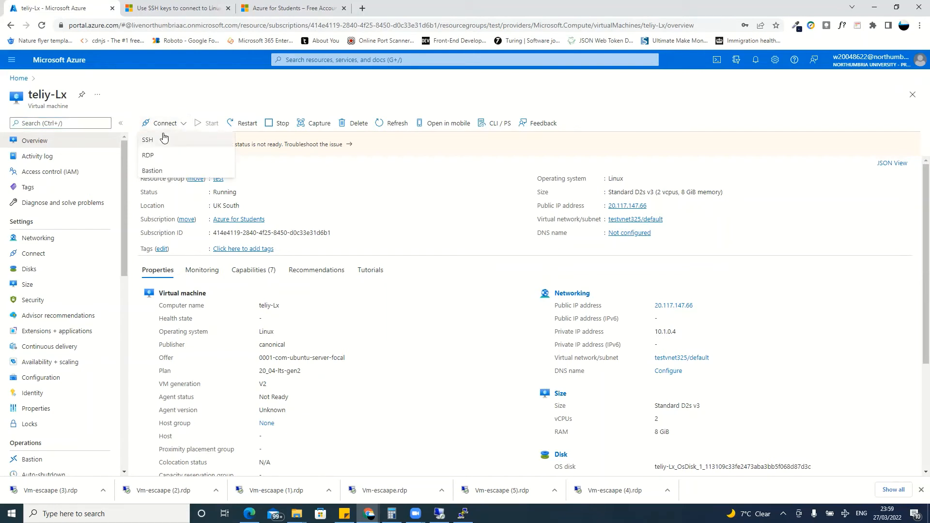
left_click(163, 139)
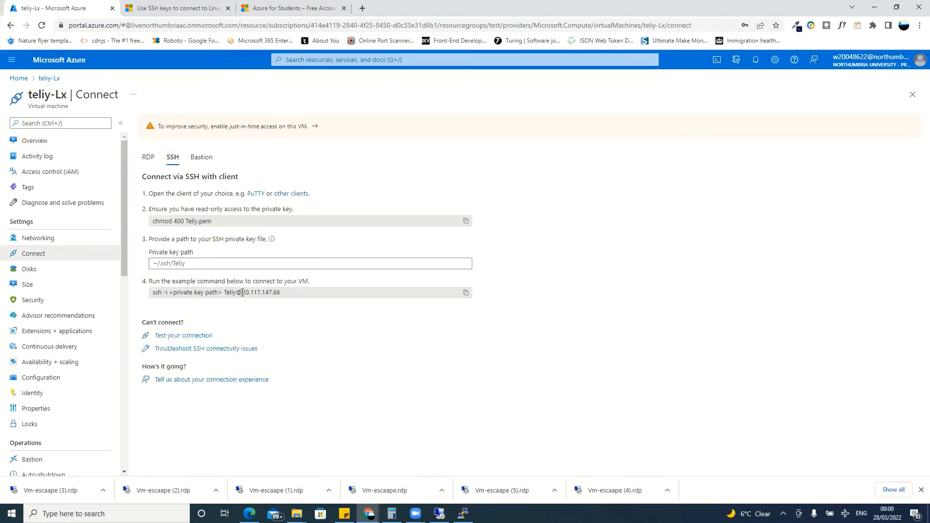
left_click_drag(242, 293, 286, 294)
right_click(263, 290)
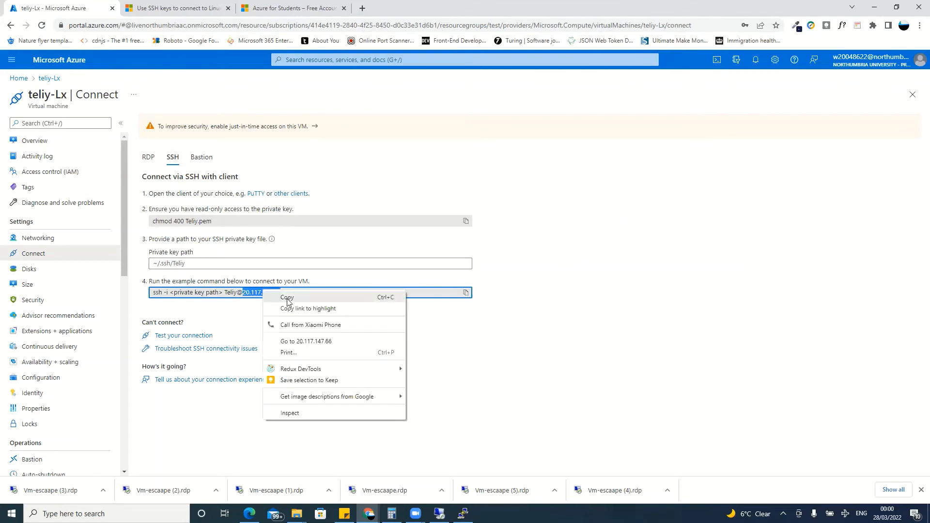
left_click(290, 301)
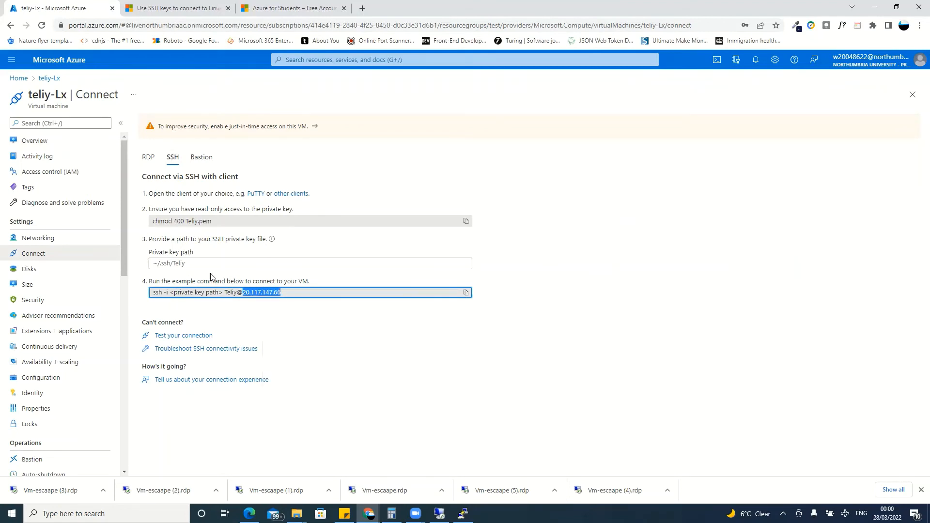
Step: Switch to the old PuTTY session and dismiss its lost-connection error
left_click(462, 514)
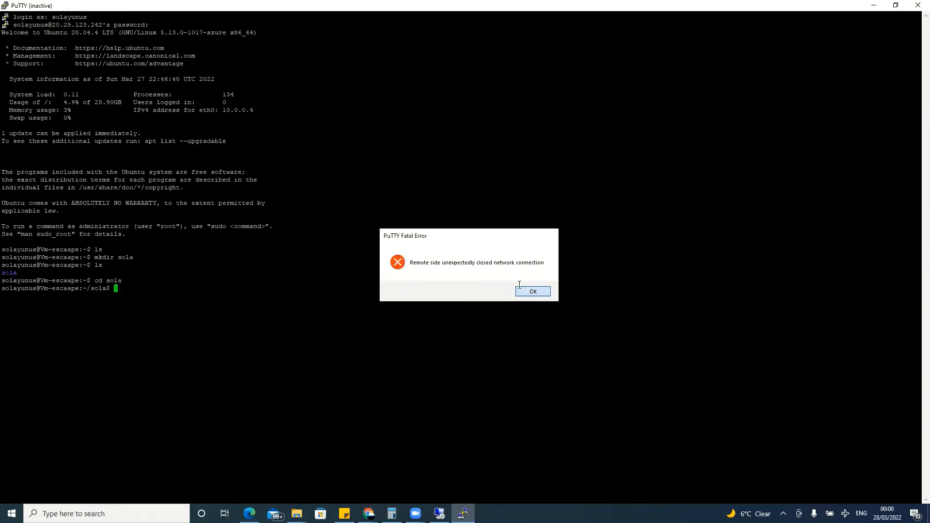
left_click(533, 291)
left_click_drag(243, 259, 241, 253)
Step: Close the disconnected PuTTY session, search Windows for 'puty', then open a new Chrome tab
left_click(289, 268)
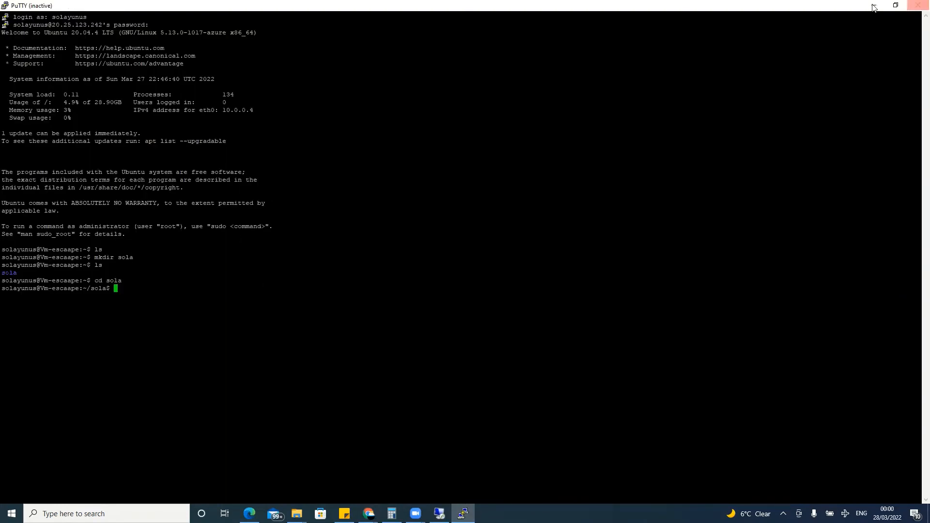
left_click(917, 5)
left_click(159, 513)
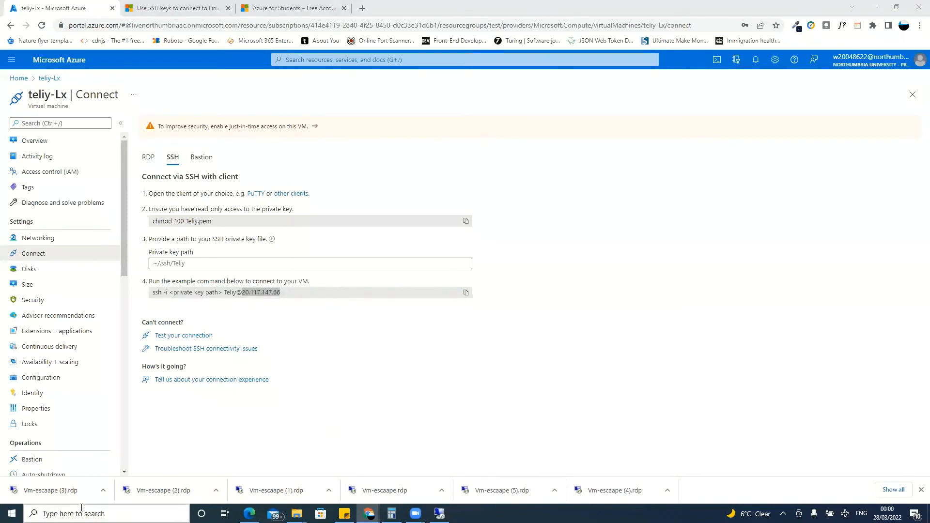
type("puty")
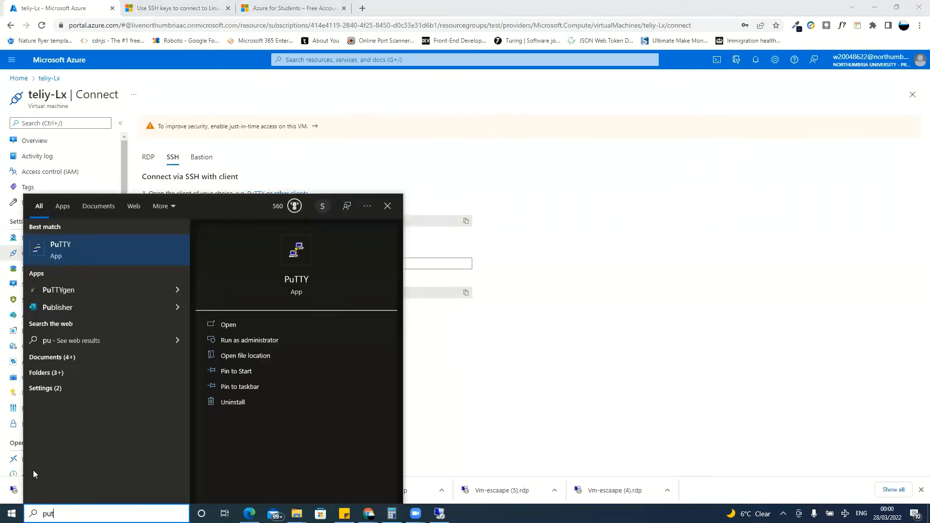
left_click(74, 249)
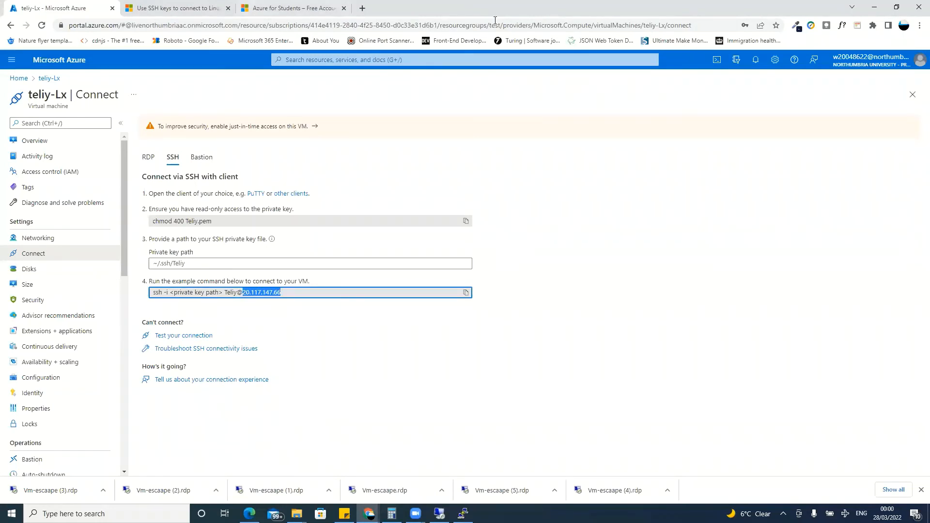
key("ctrl+Tab")
key("ctrl+t")
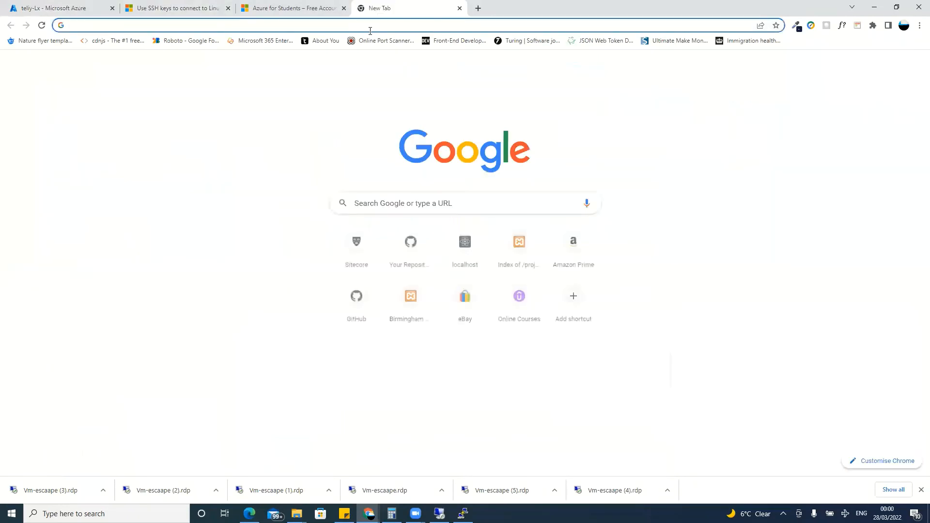
Step: Search Google for 'putty', open the putty.org download page, and bring up PuTTY Configuration
type("putty")
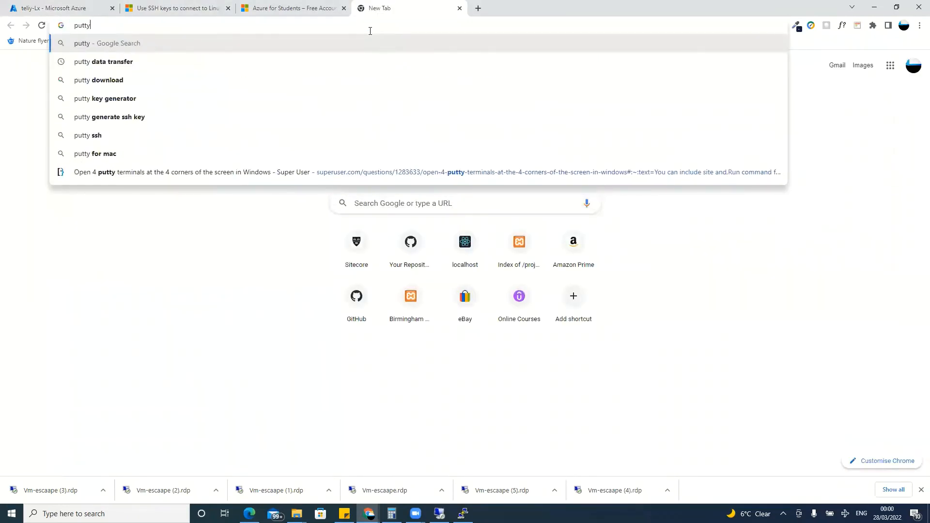
key("Return")
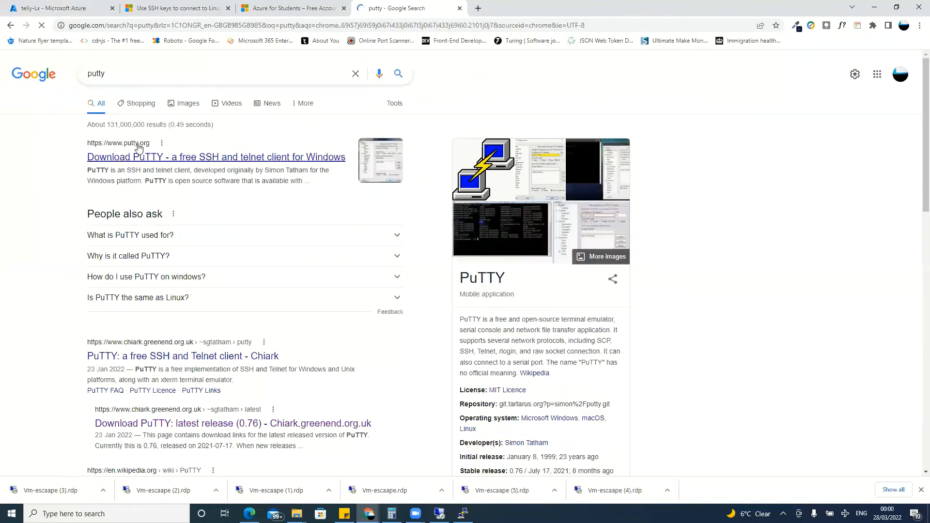
left_click(144, 157)
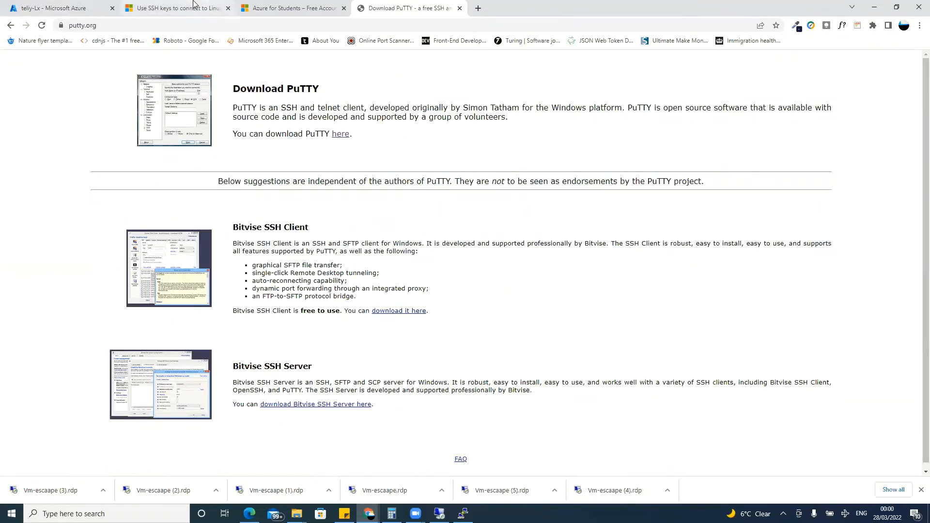
left_click(463, 514)
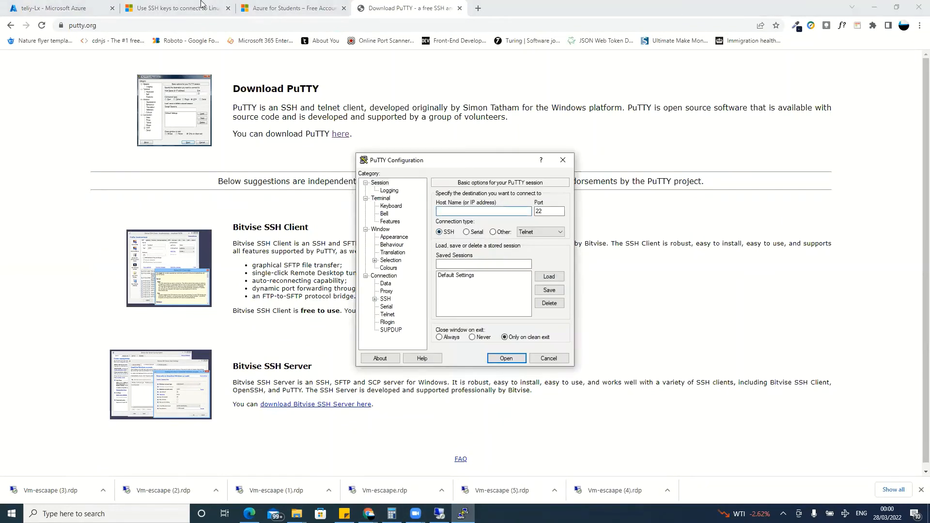
Step: Bring PuTTY Configuration forward and try pasting into the still-empty Host Name field
left_click(78, 9)
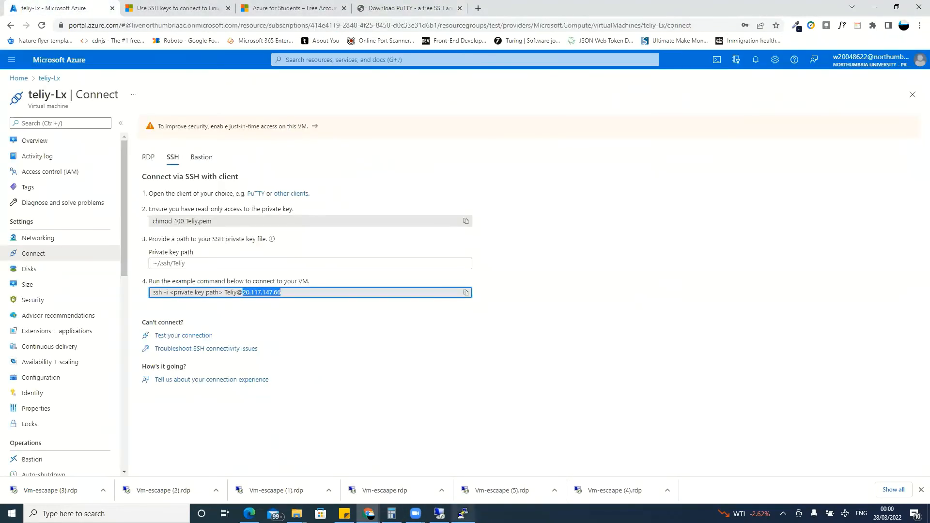
left_click(462, 514)
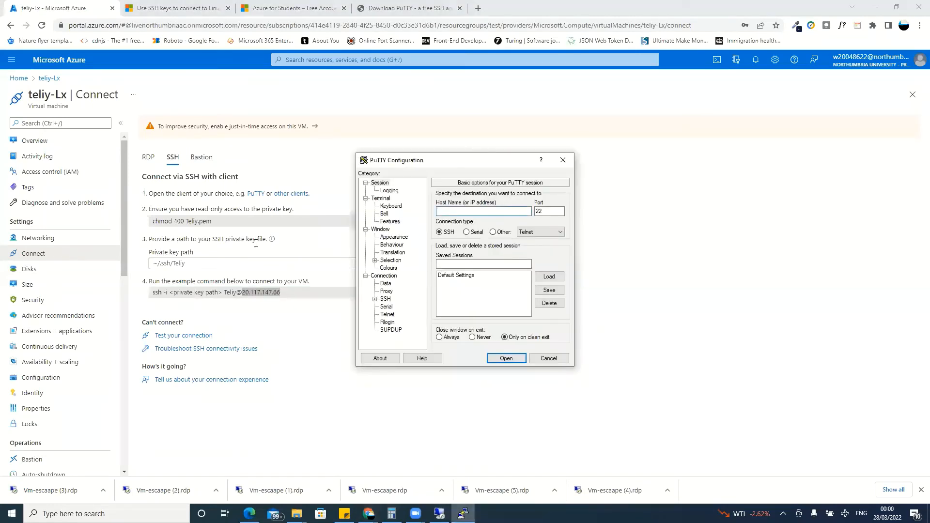
right_click(441, 211)
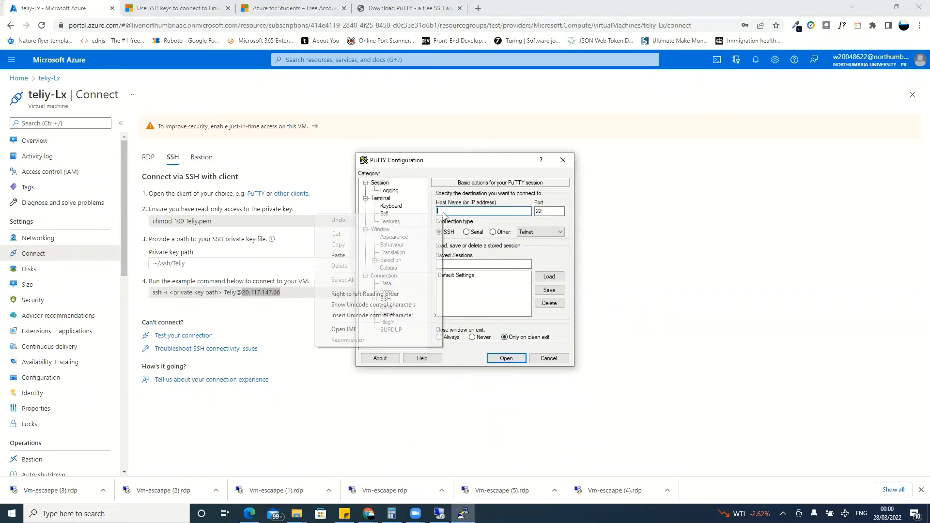
left_click(392, 256)
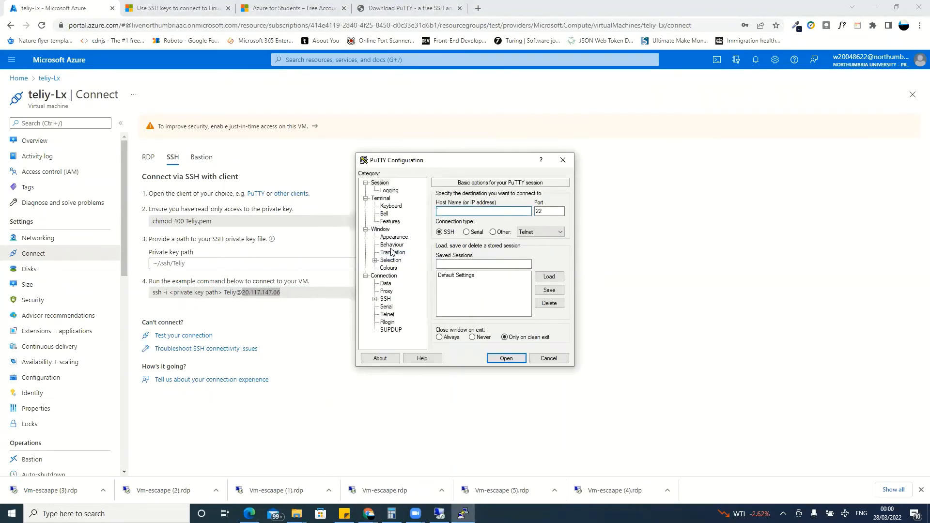
right_click(449, 209)
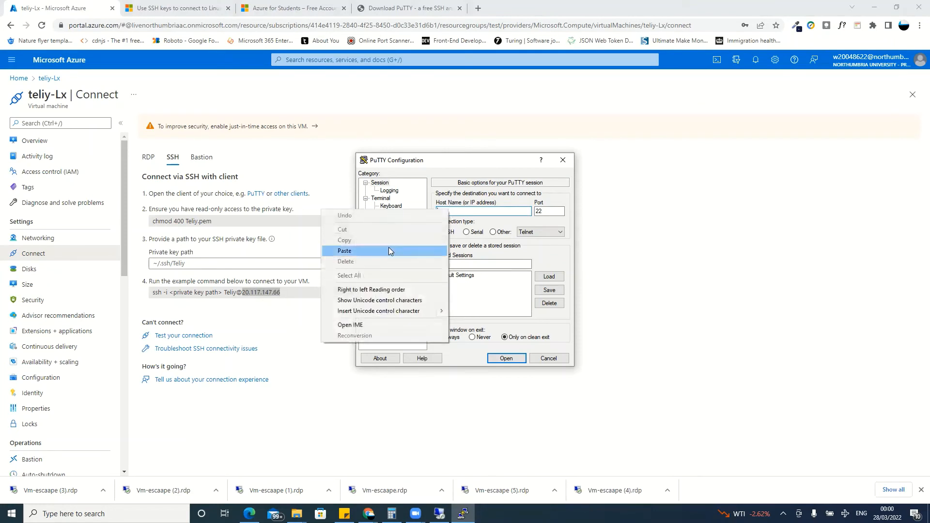
left_click(390, 251)
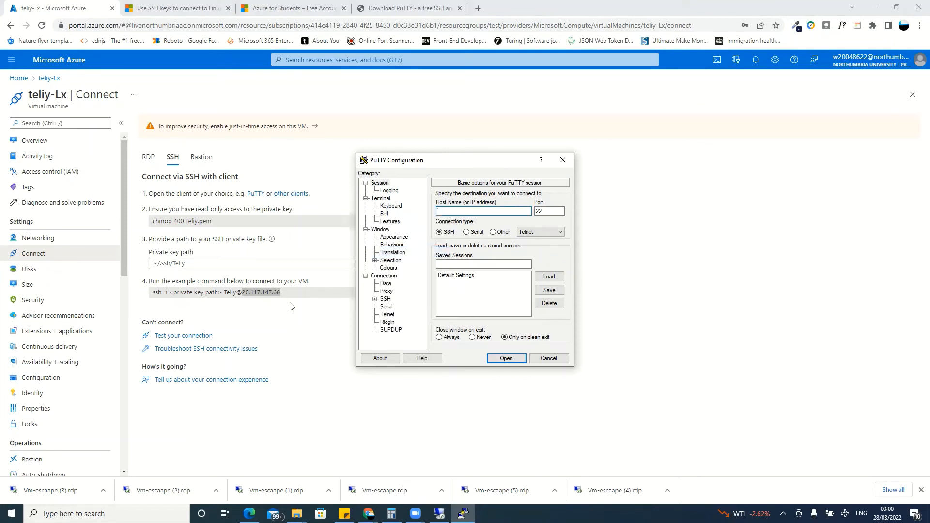
Step: Recopy 20.117.147.66, paste it as PuTTY's host name, and open the SSH connection
right_click(262, 290)
left_click(295, 297)
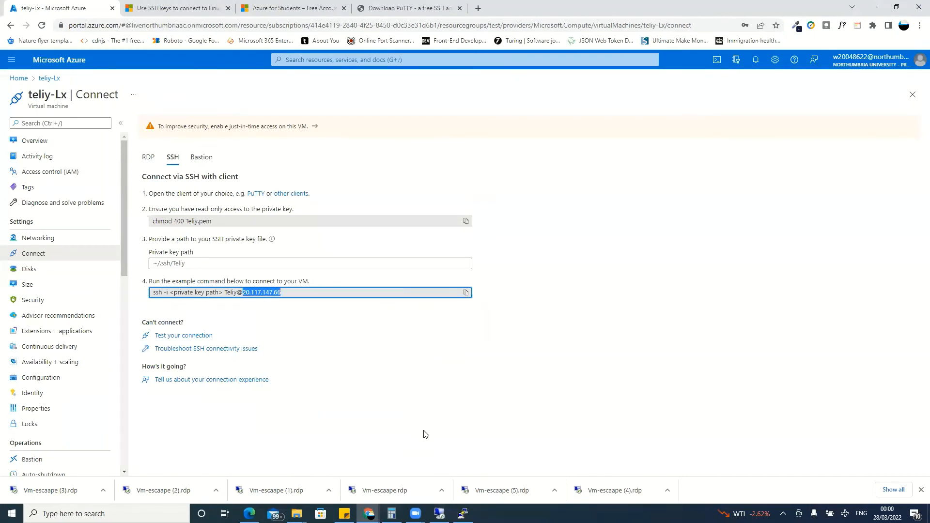
key("alt+Tab")
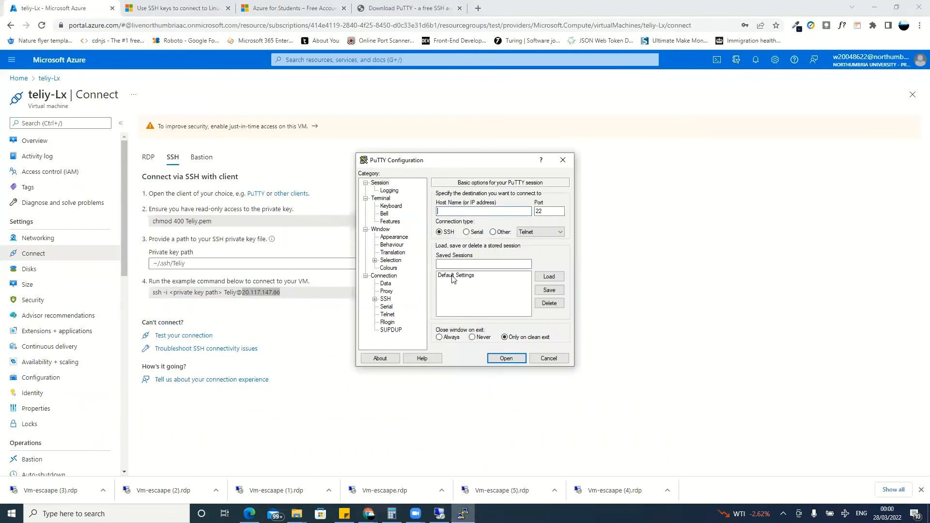
right_click(450, 211)
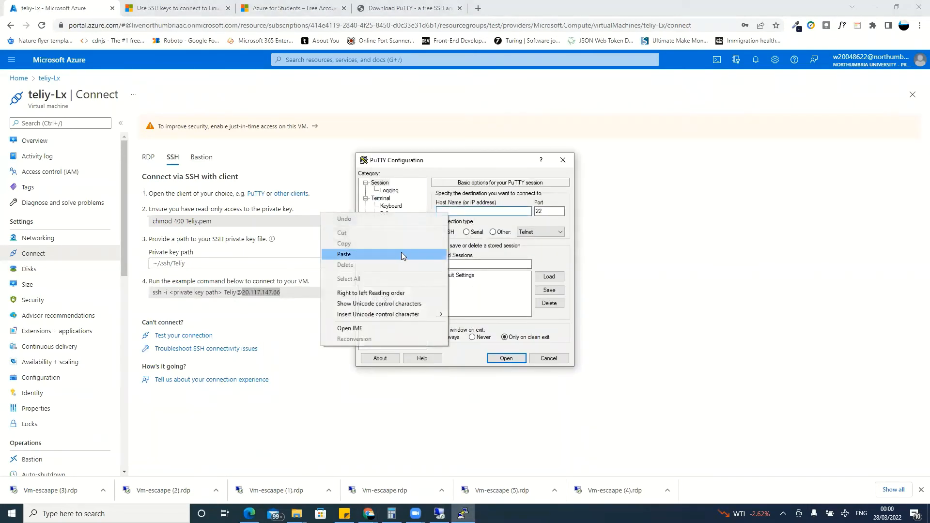
left_click(372, 255)
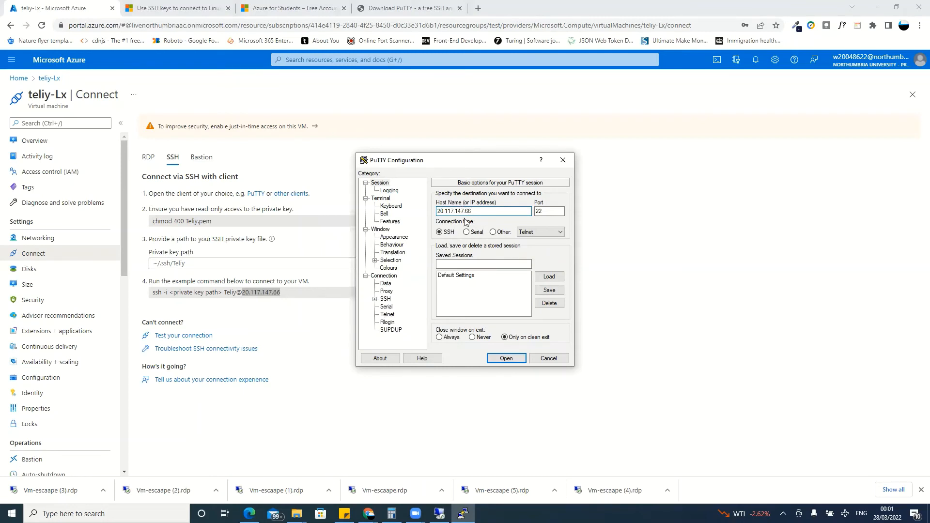
left_click(508, 358)
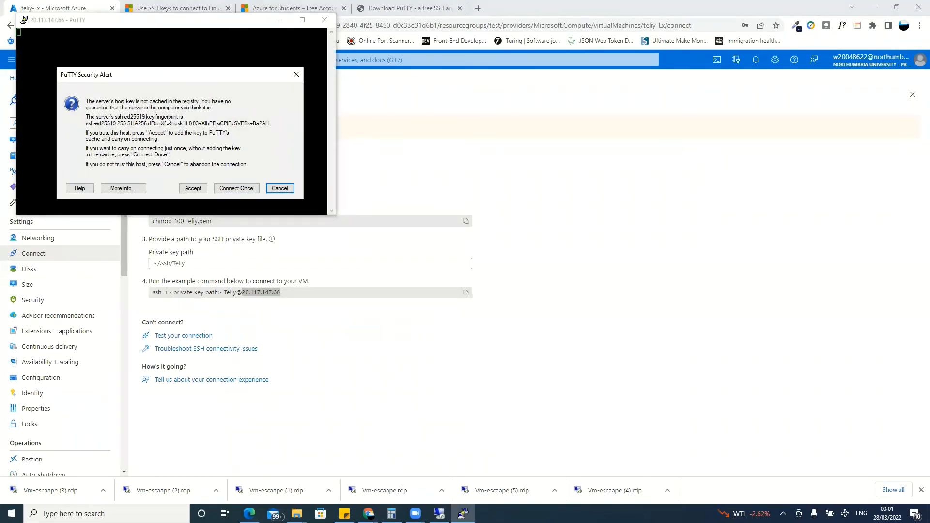
Step: Accept the server host key and log in with the VM's admin username and password
left_click(193, 188)
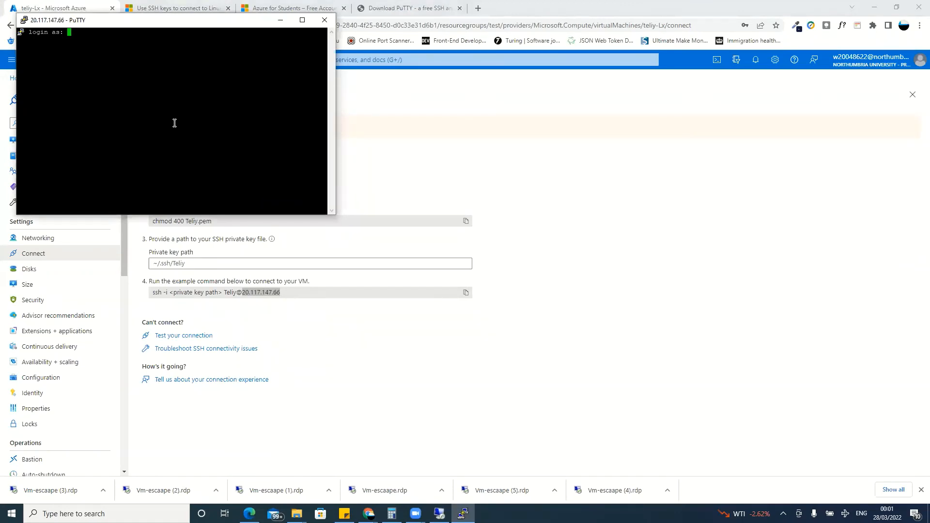
type("Teliy")
key("Return")
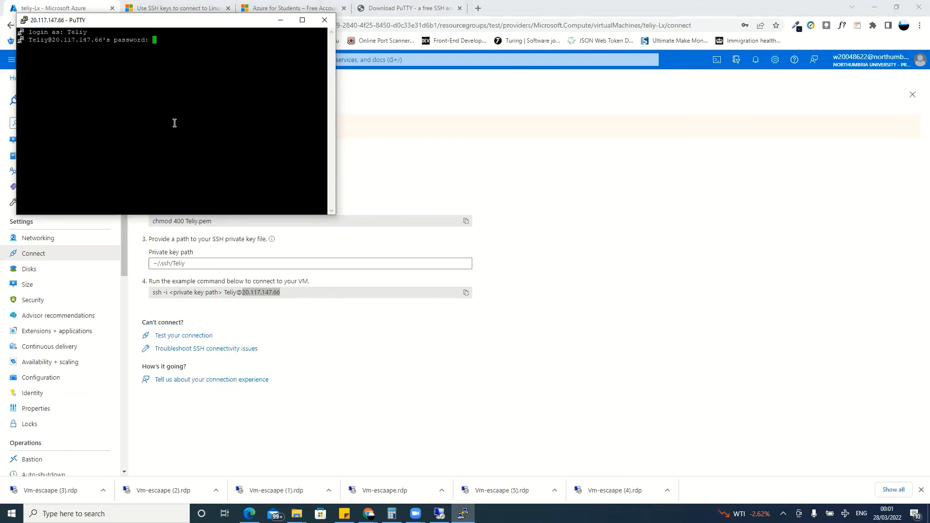
key("Return")
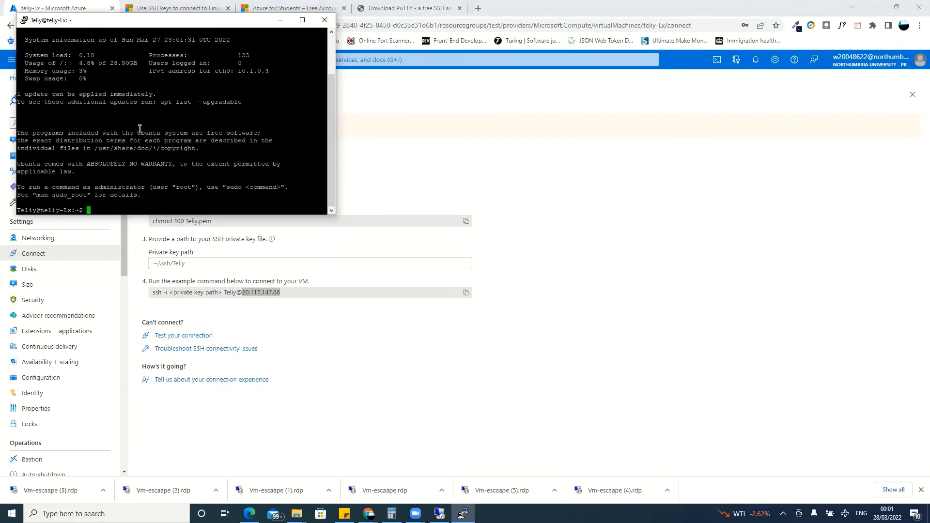
scroll(167, 135, "up", 2)
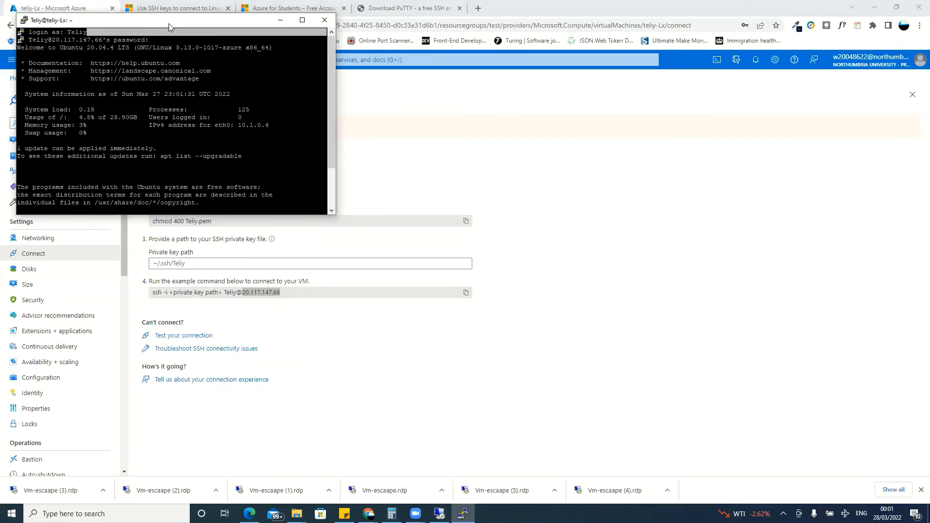
left_click_drag(165, 20, 507, 145)
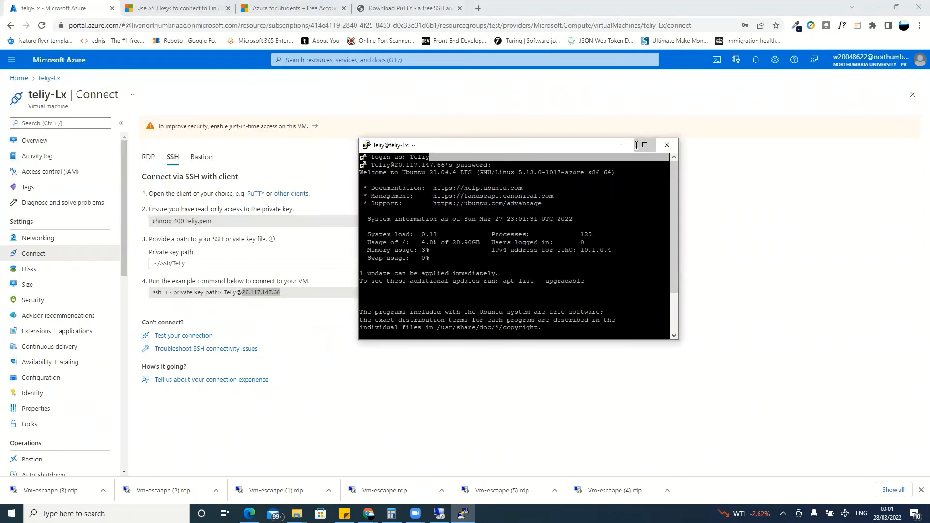
Step: Maximize the PuTTY window and run 'version --' at the shell prompt
left_click(645, 145)
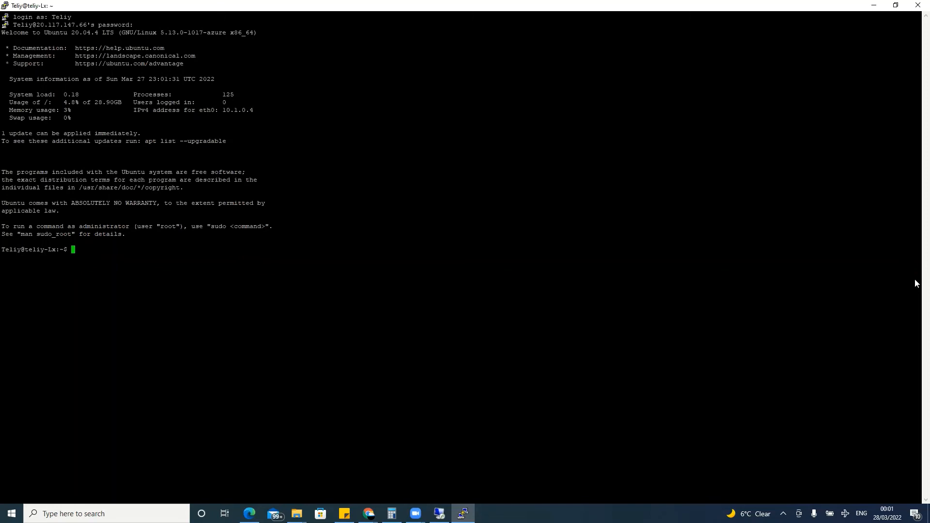
type("version --")
key("Return")
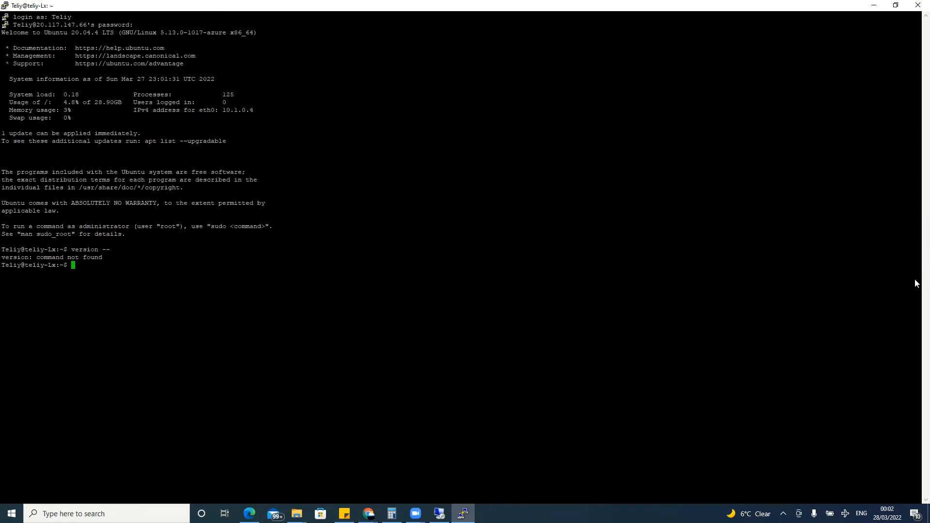
Step: Run 'help' to list the GNU bash 5.0.17 builtins, then return to Chrome
type("help")
key("Return")
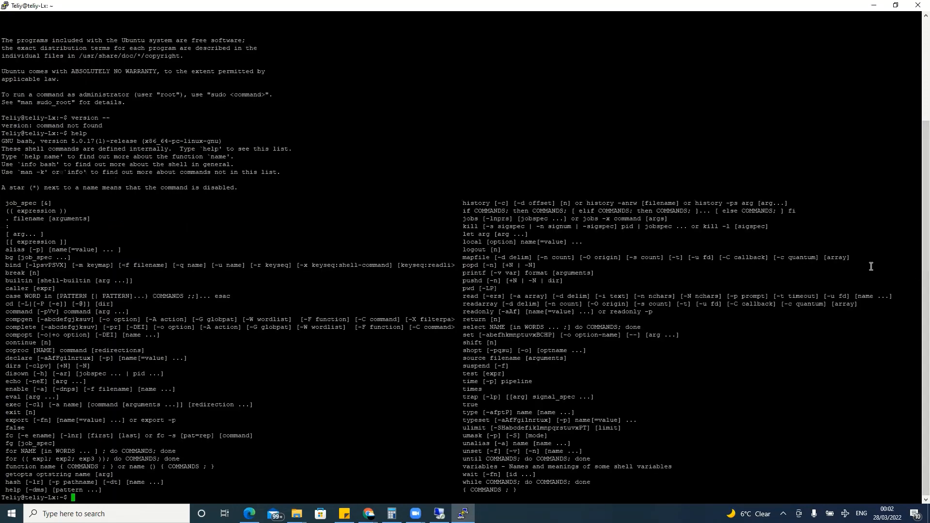
scroll(48, 363, "up", 7)
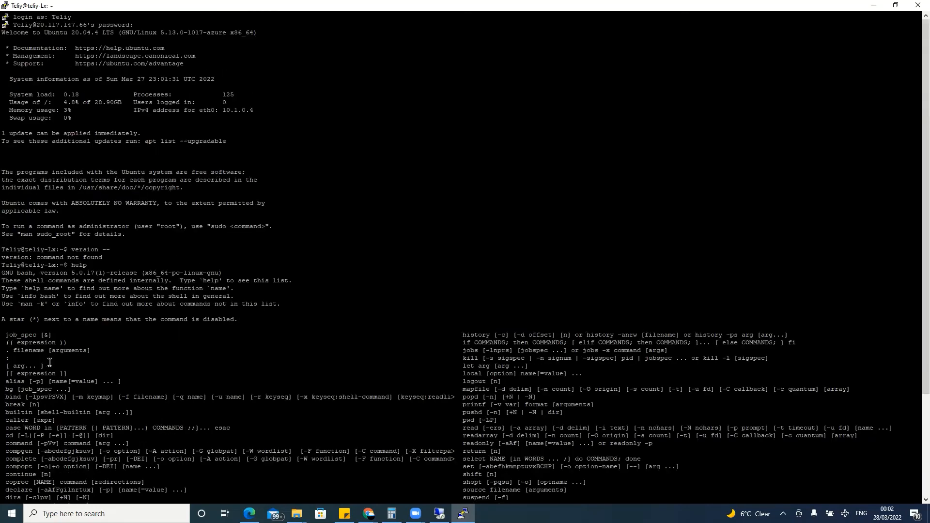
scroll(49, 363, "down", 7)
scroll(43, 364, "up", 6)
scroll(40, 365, "down", 6)
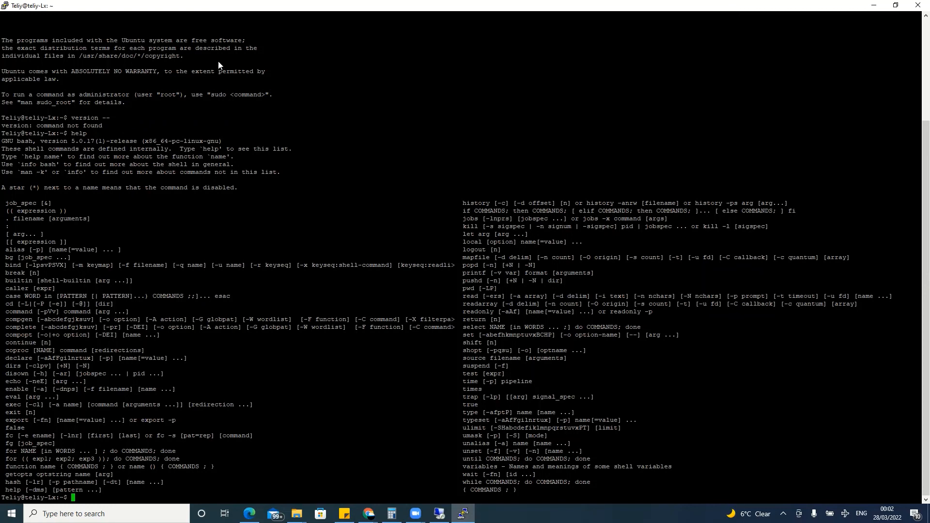
key("alt+Tab")
left_click(142, 24)
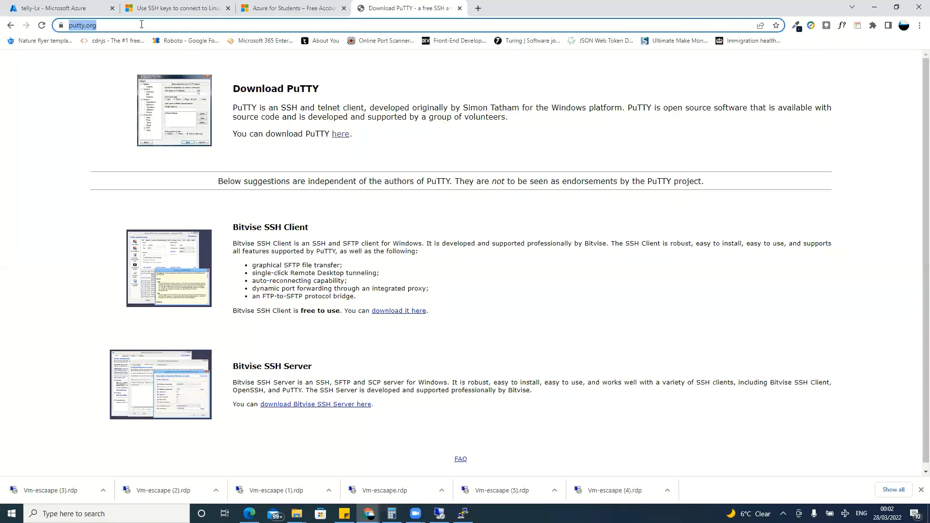
Step: Search Google in Chrome for 'how to check version of linux'
type("how ")
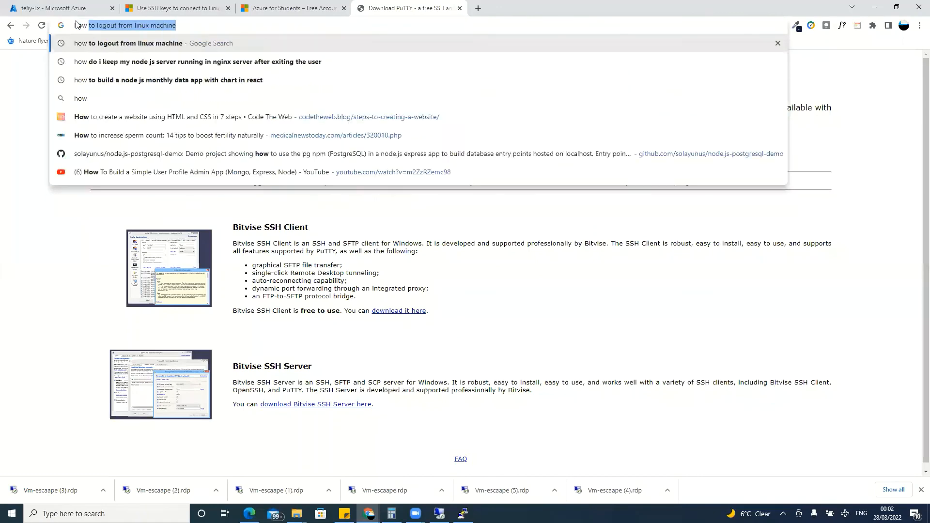
type("toi che")
key("BackSpace")
key("BackSpace")
key("BackSpace")
key("BackSpace")
key("BackSpace")
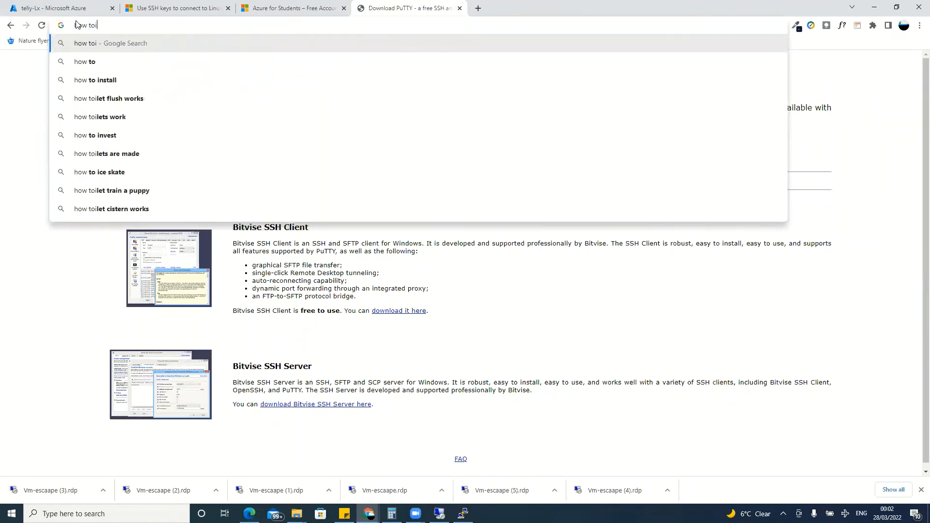
type("chec")
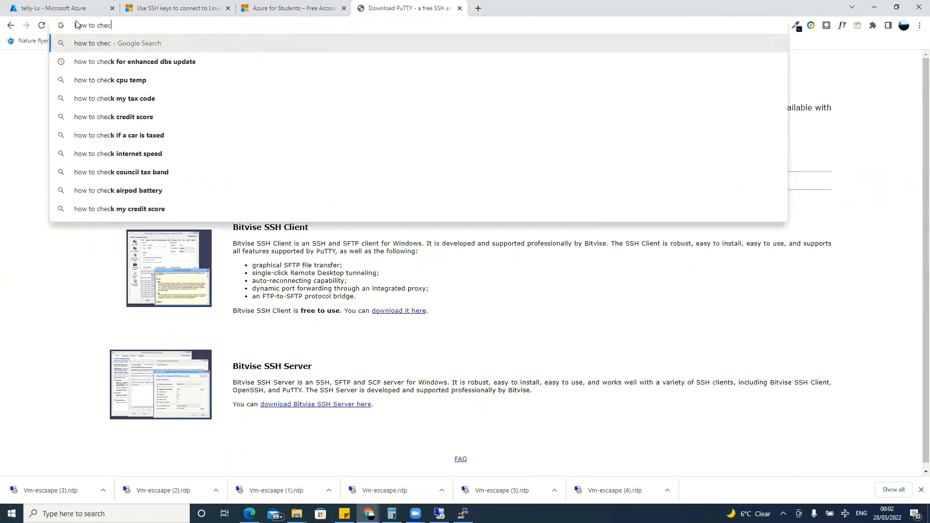
type("k veriso")
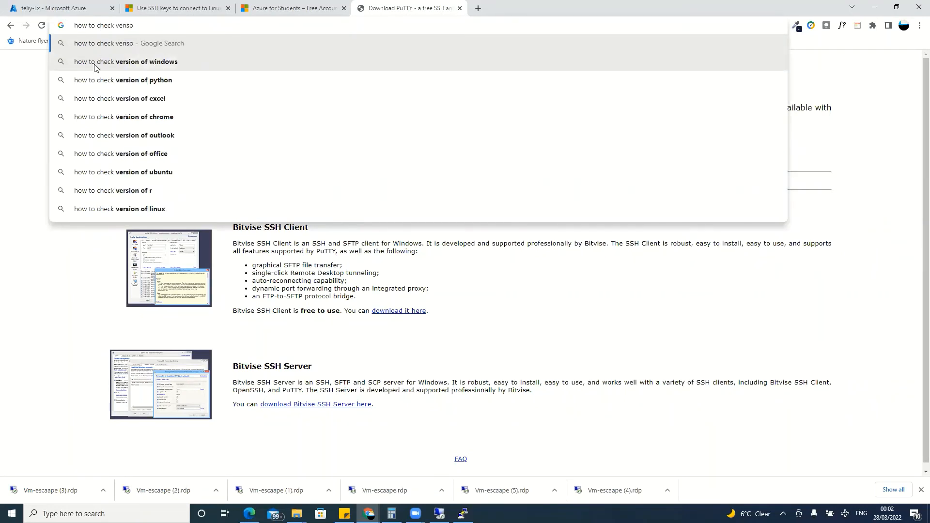
left_click(138, 207)
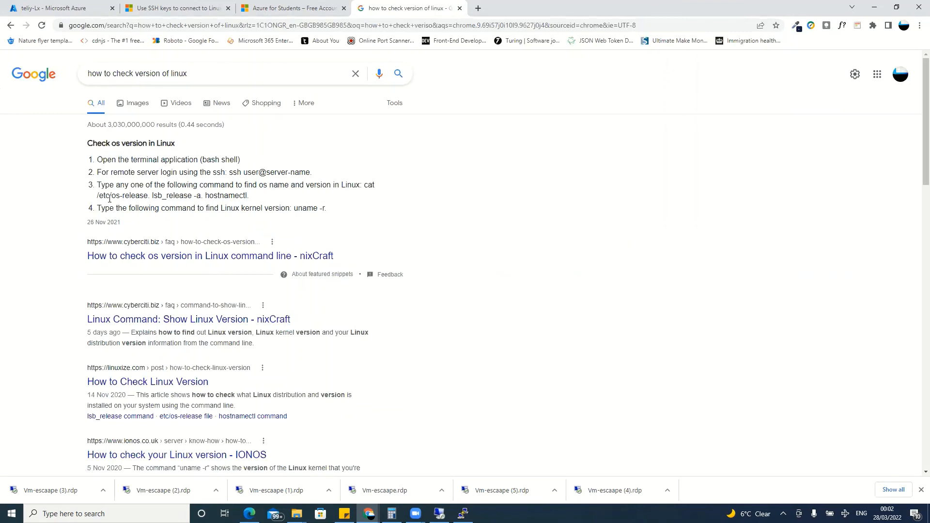
Step: Copy the 'cat /etc/os-release' command from the top answer and go back to PuTTY
left_click_drag(365, 185, 148, 194)
right_click(145, 195)
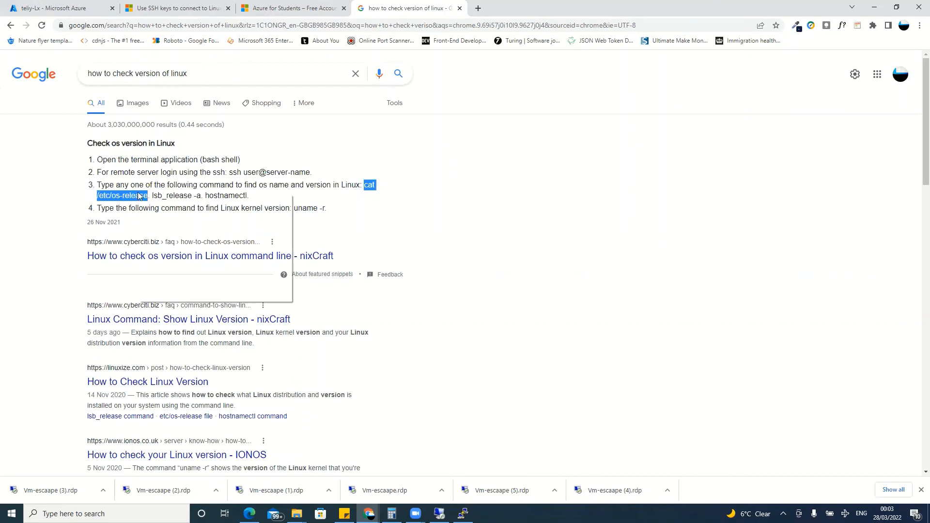
left_click(165, 203)
left_click(463, 513)
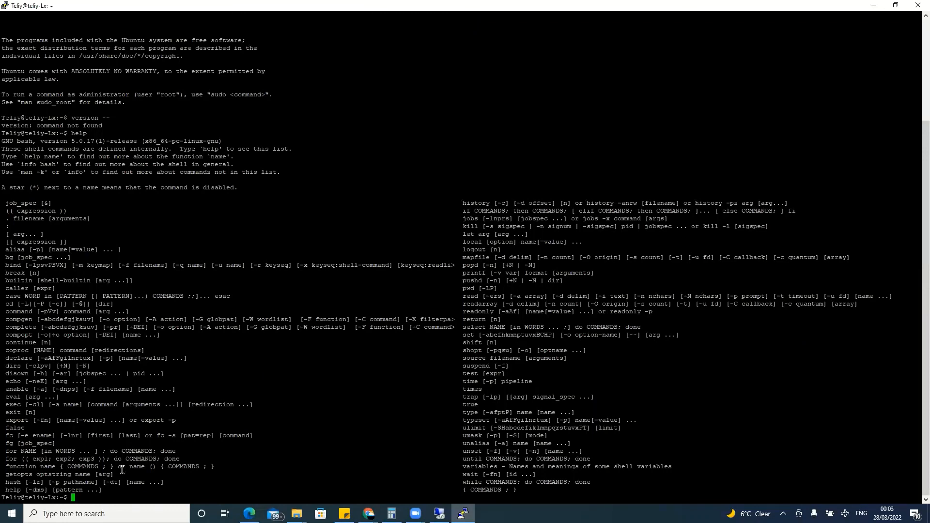
Step: Clear the screen, run 'cat /etc/os-release', and highlight the NAME and VERSION lines showing Ubuntu 20.04.4 LTS
type("clear")
key("Return")
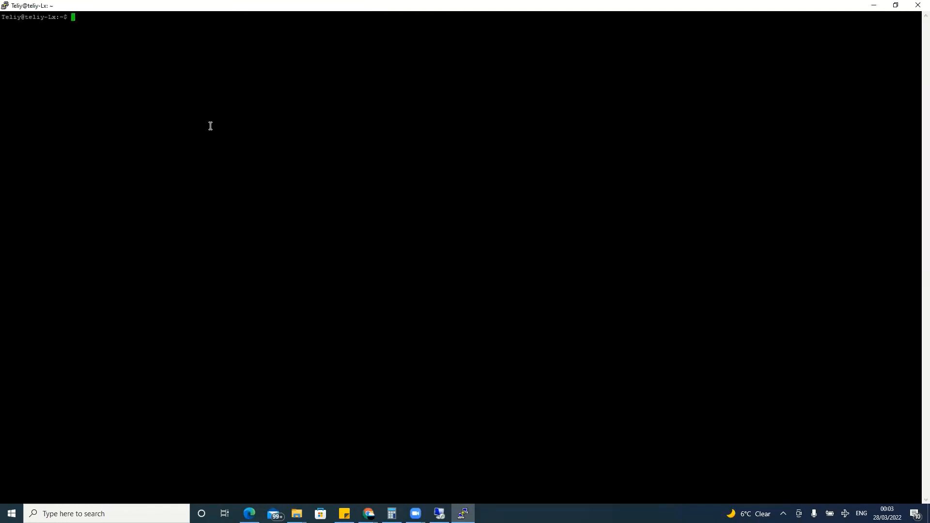
type("cat /etc/os-release")
key("Return")
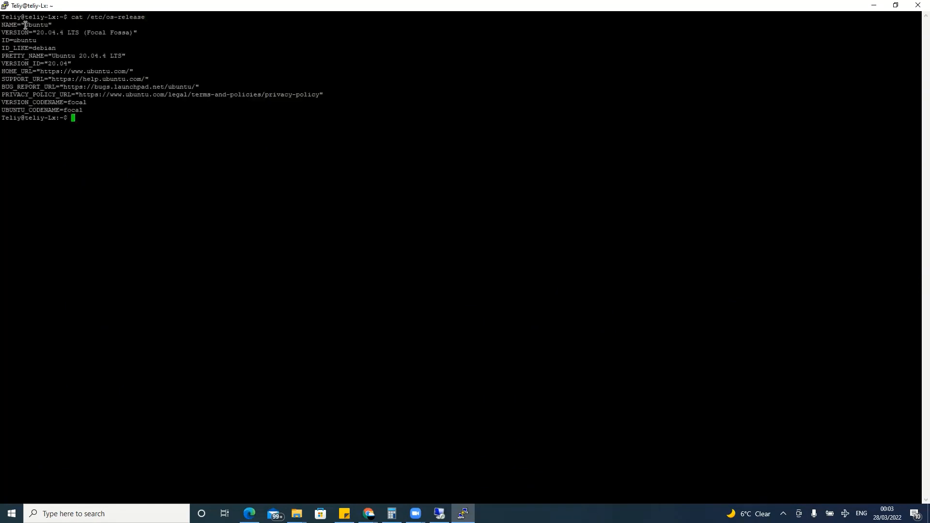
left_click_drag(3, 24, 152, 33)
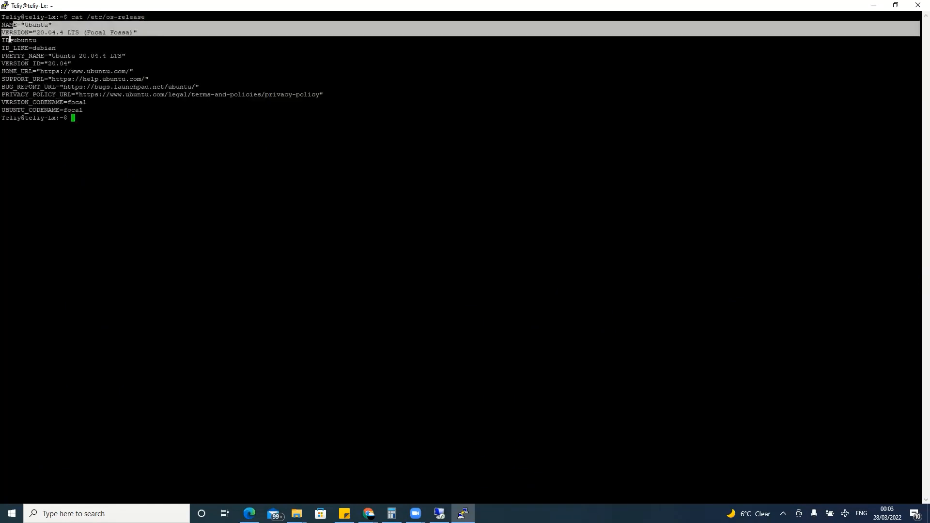